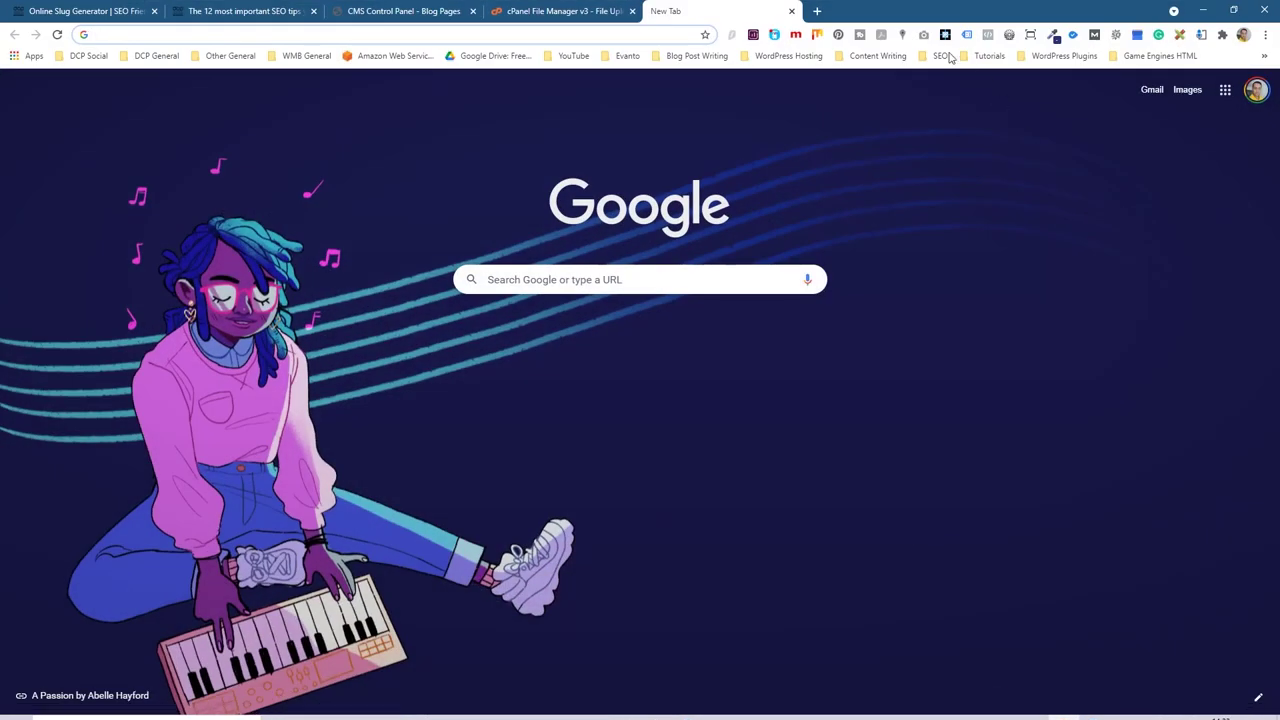
Step: Download the Pexels chain photo at Medium size (1280 × 720) from its pasted link
left_click(540, 34)
type("https://www.pexels.com/photo/selective-focus-photography-of-chains-during-golden-hour-119562/")
key("Return")
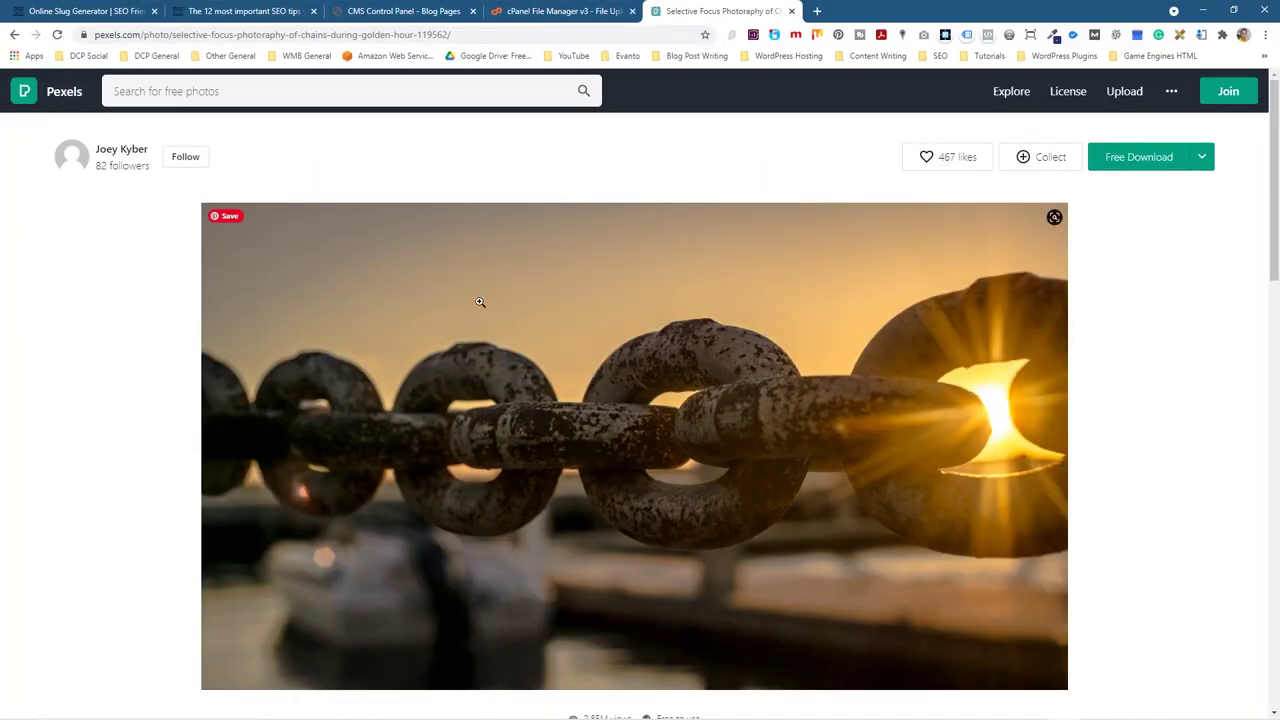
left_click(1202, 157)
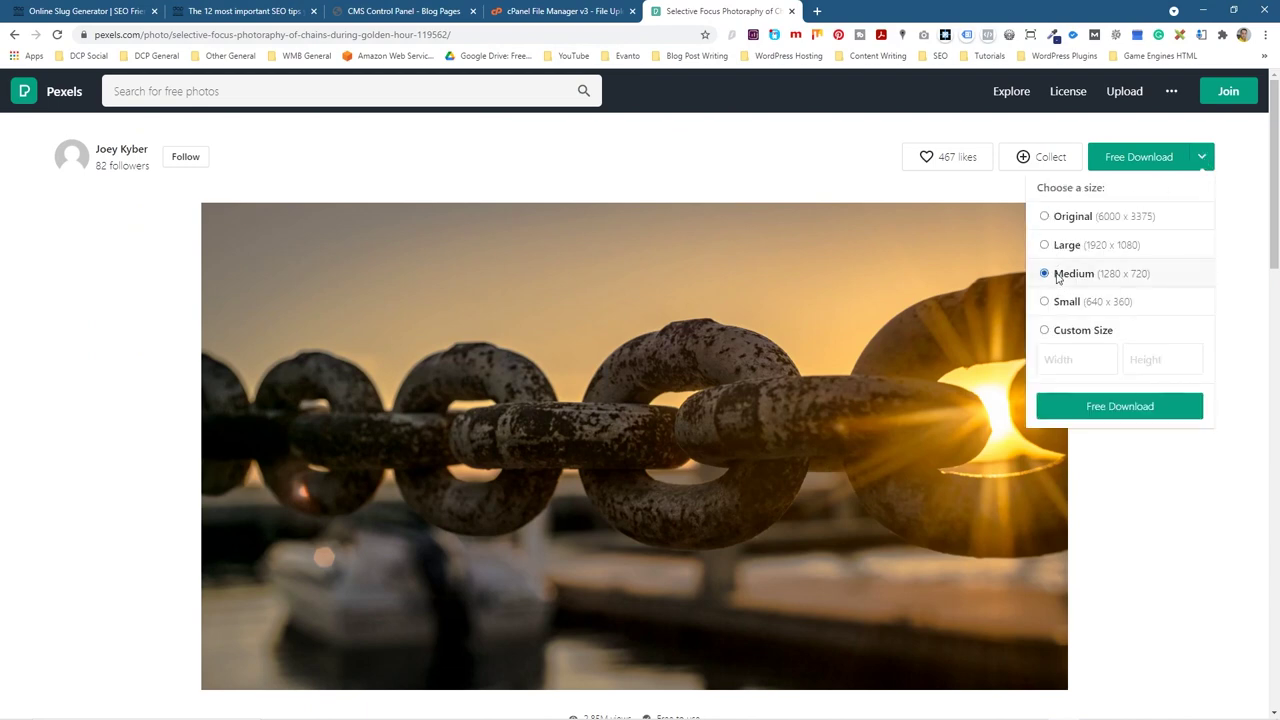
left_click(1131, 410)
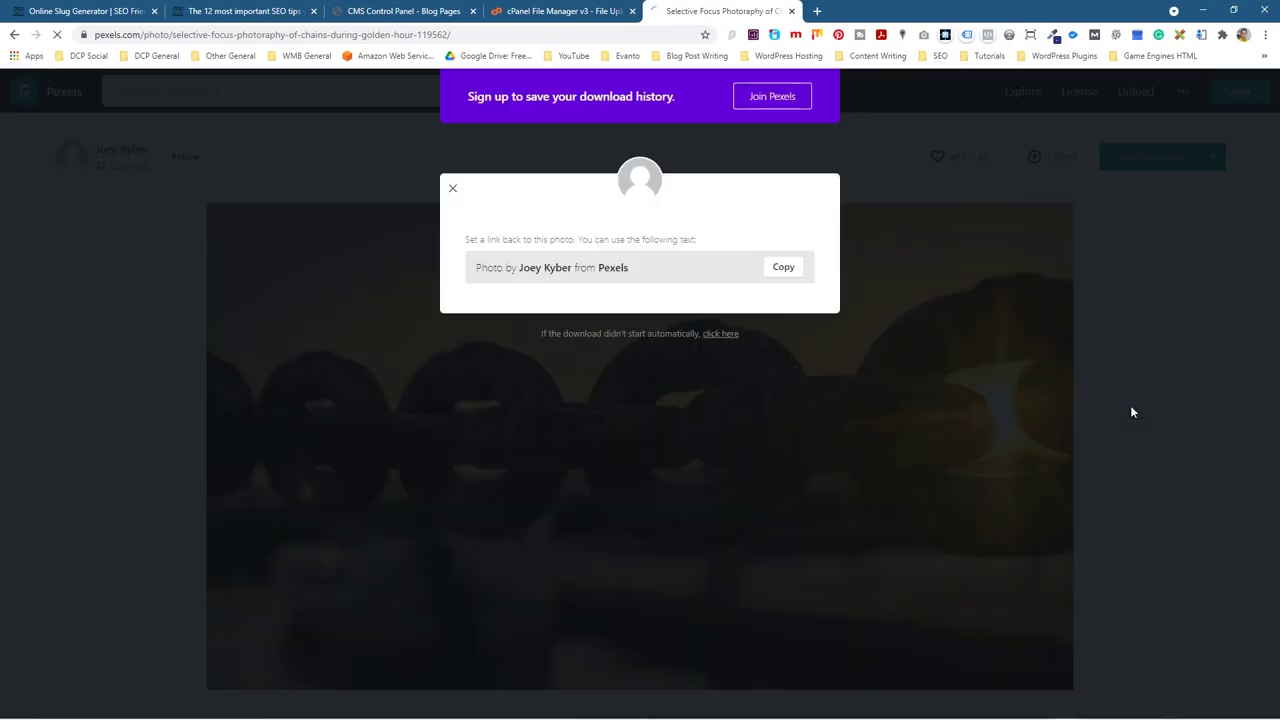
left_click_drag(926, 14, 3, 300)
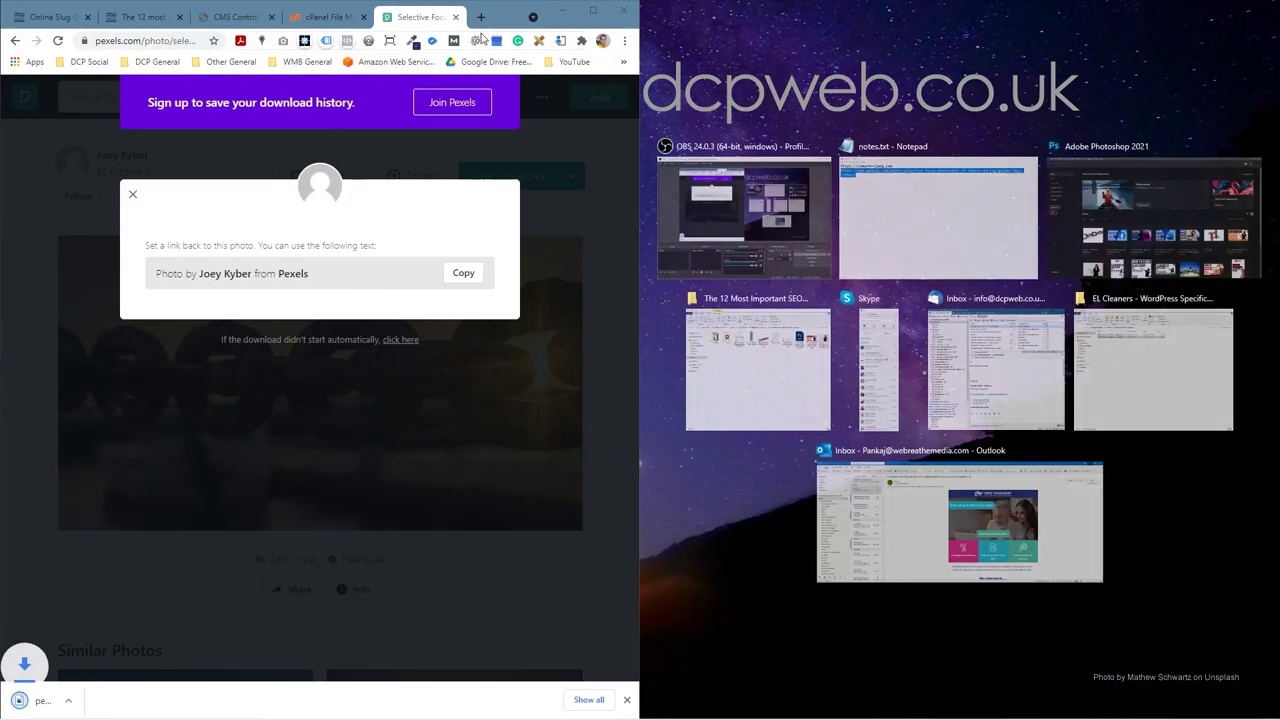
Step: Drag the downloaded chain JPG into the Free online image compression tool folder
left_click(1182, 97)
double_click(1240, 25)
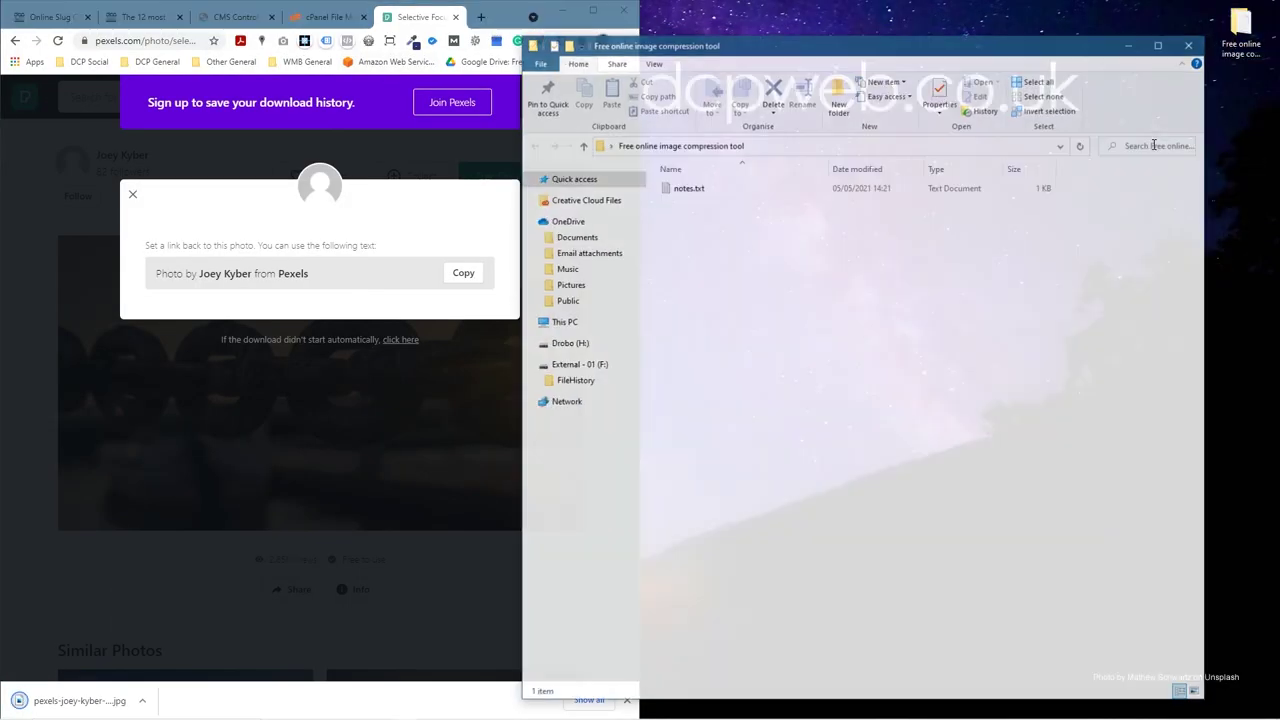
key("super+Right")
left_click_drag(80, 700, 835, 302)
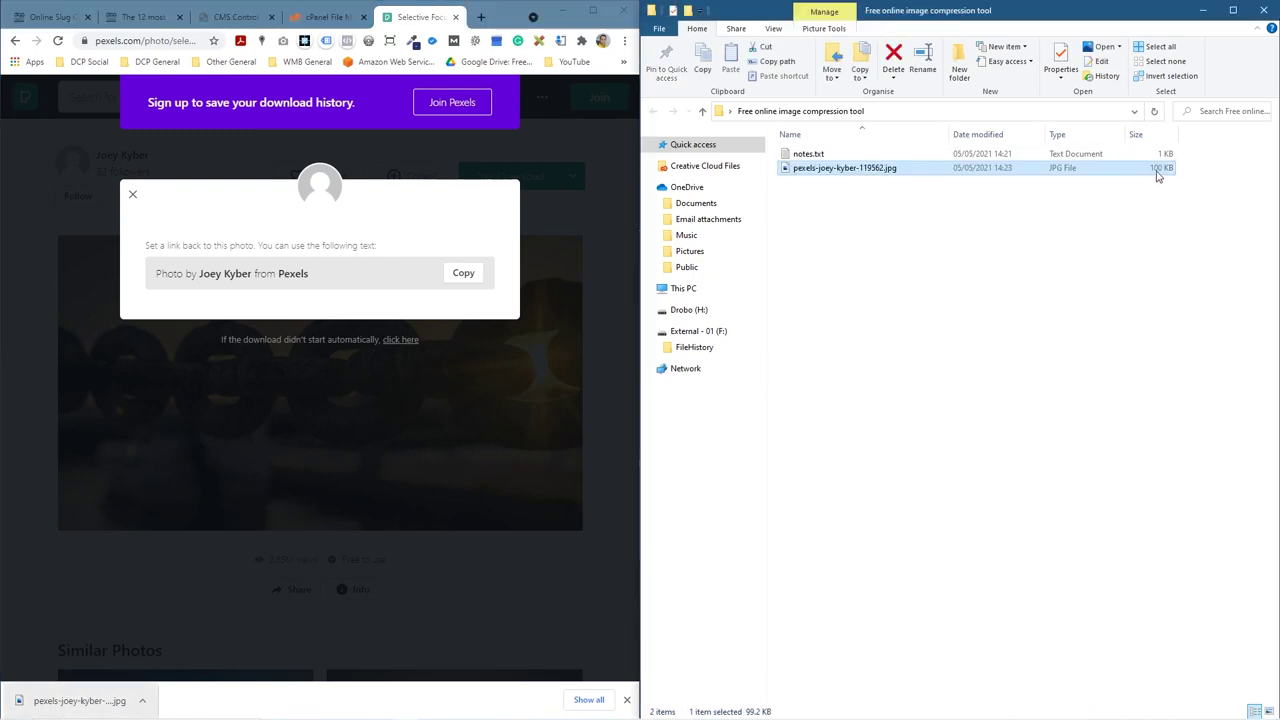
Step: Preview the chain photo and confirm its 1280 × 720 dimensions, then return to the blog post
double_click(885, 170)
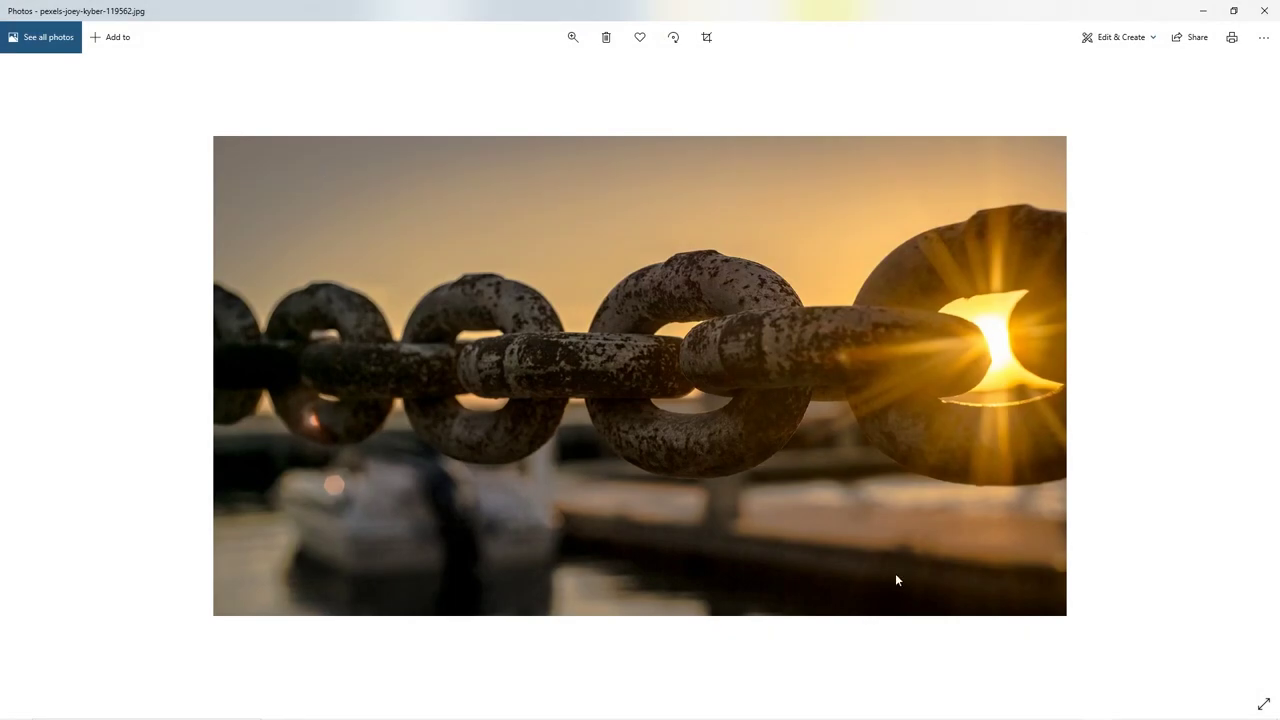
left_click(1264, 10)
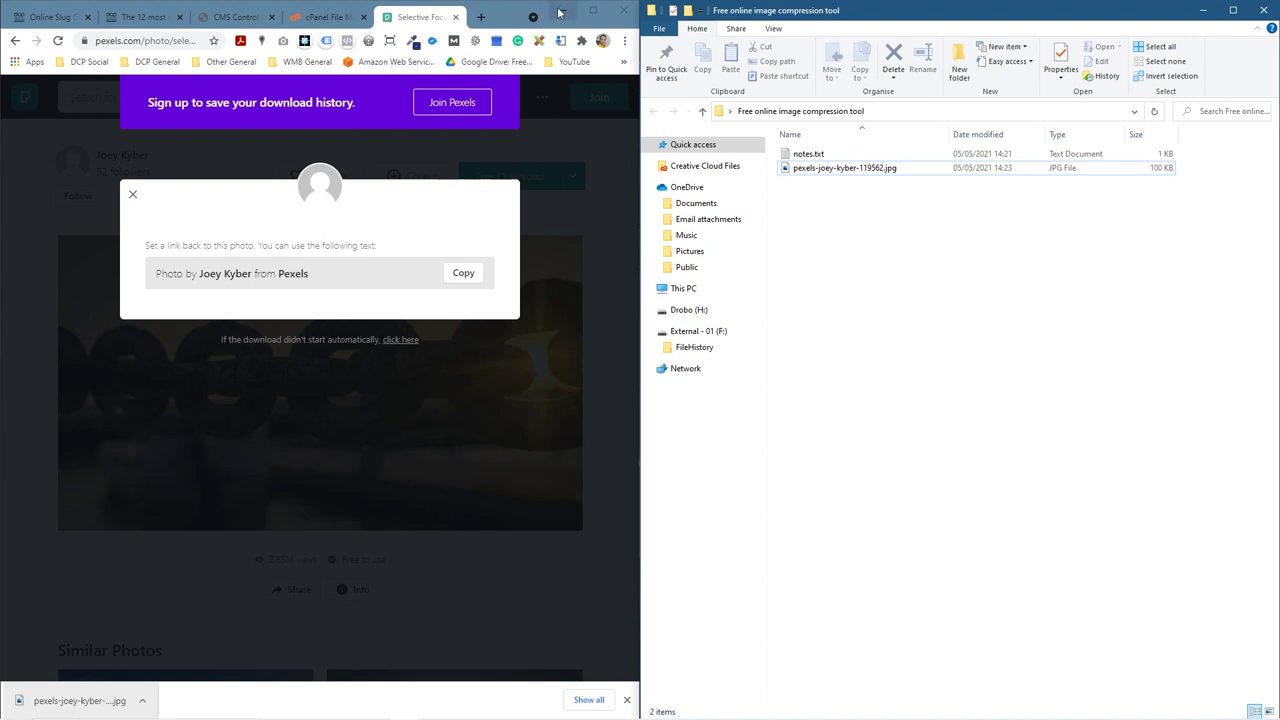
left_click(829, 170)
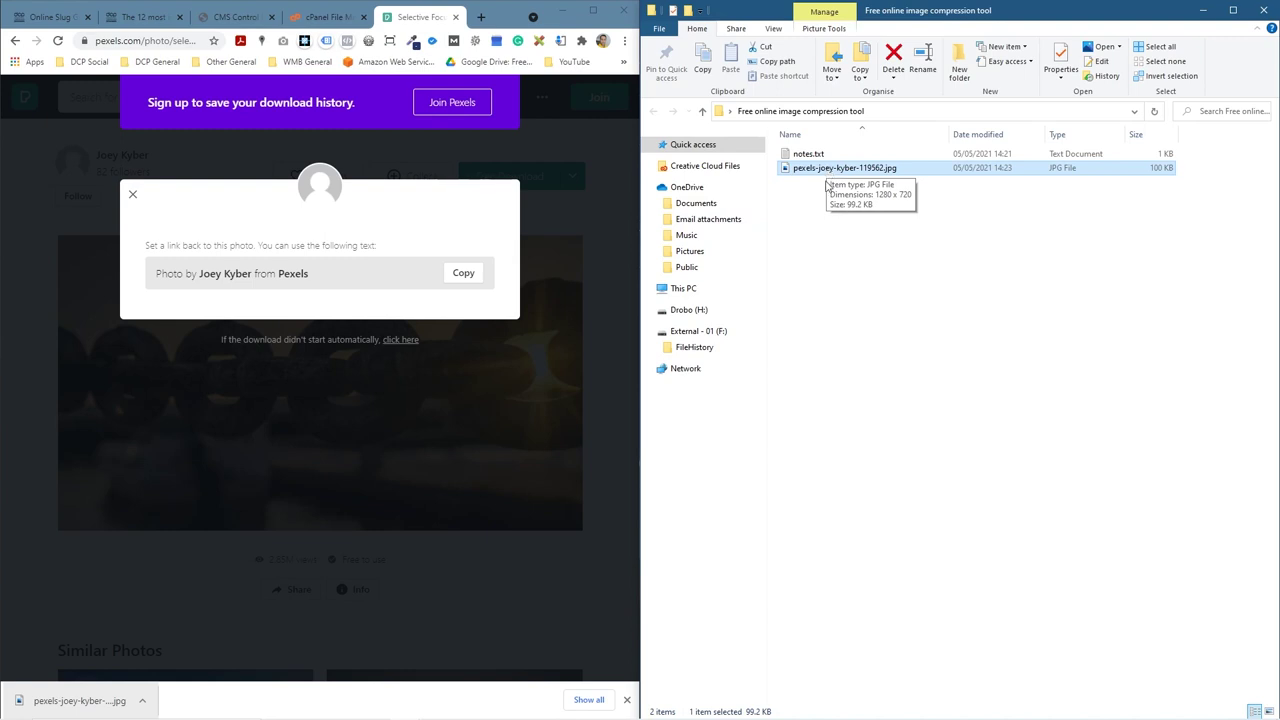
left_click(828, 236)
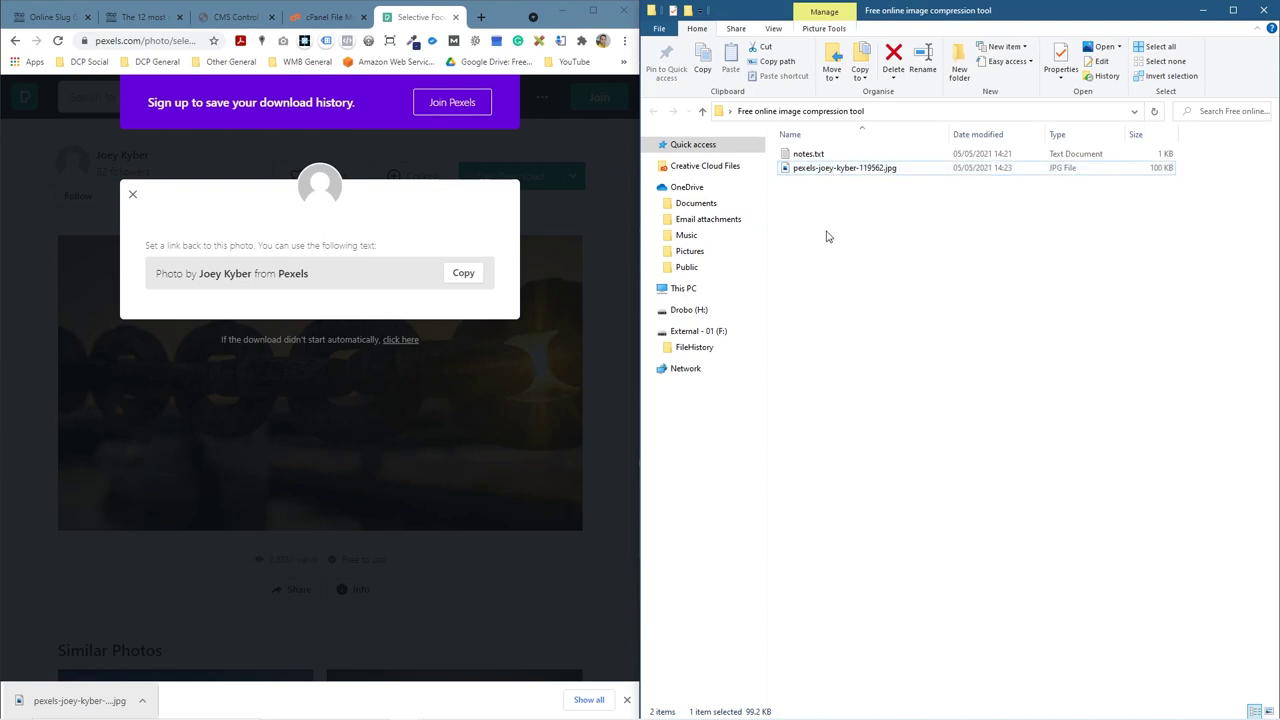
left_click(593, 10)
left_click(245, 12)
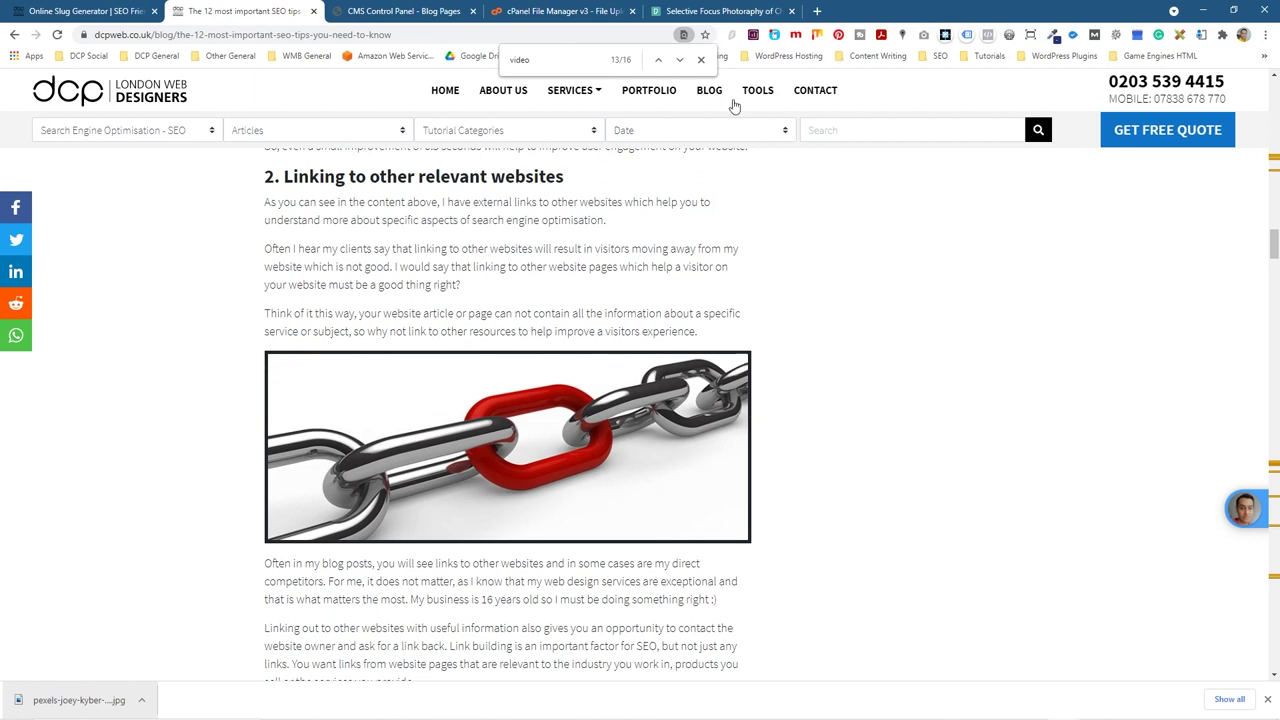
Step: Close the Find bar on the SEO tips post, minimize Chrome, and bring up Photoshop
left_click(702, 61)
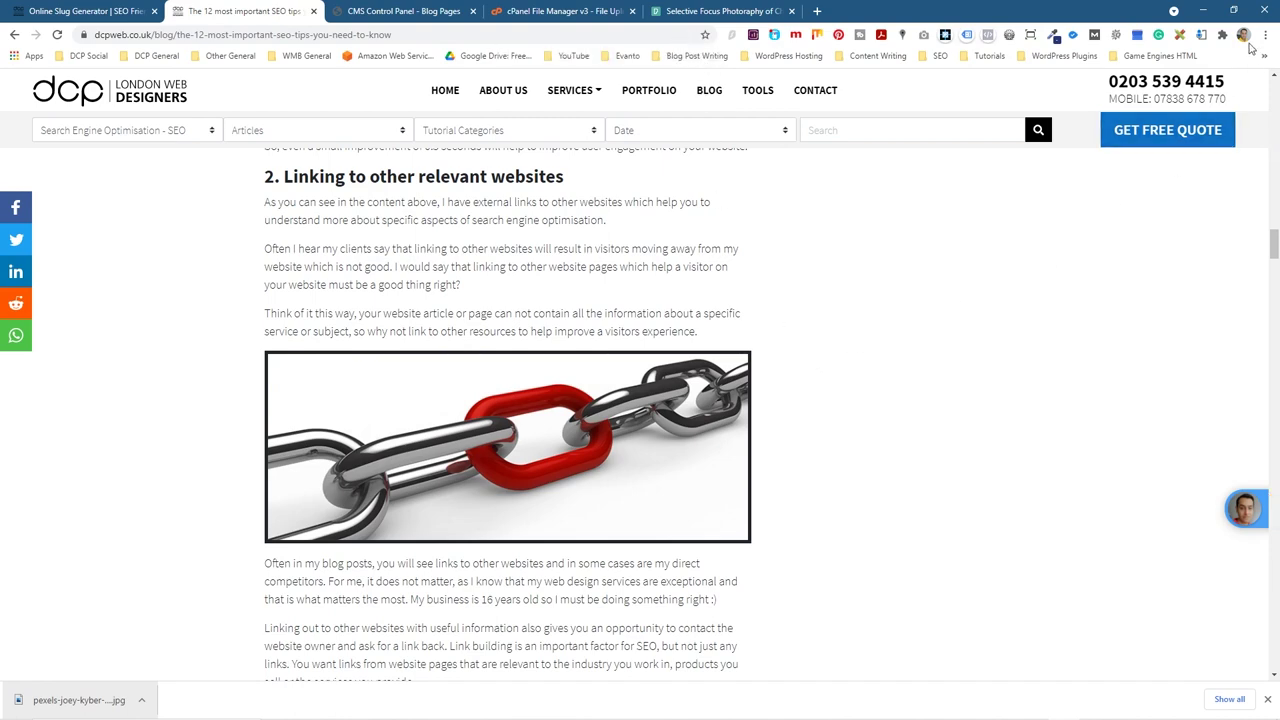
left_click(1203, 10)
left_click(813, 707)
Step: Open the chain photo in Photoshop and crop off its top and bottom into a wide strip
key("super+Left")
left_click_drag(835, 170, 421, 347)
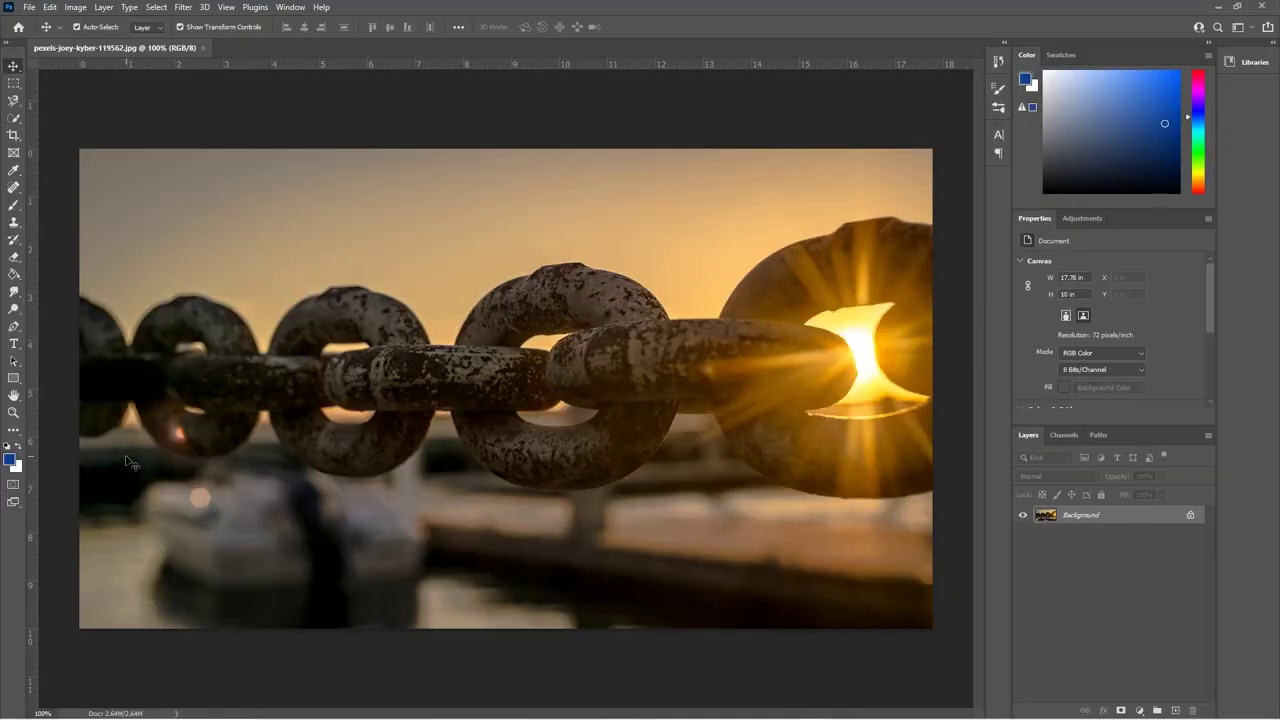
left_click(13, 134)
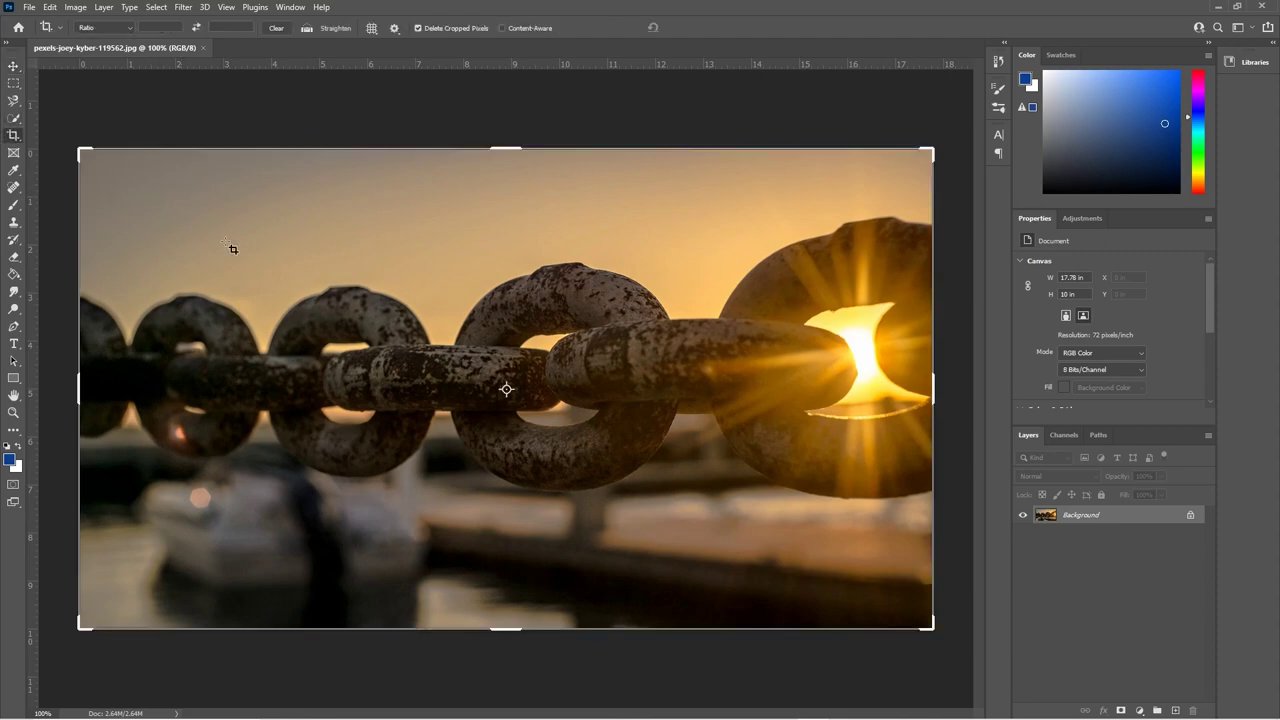
left_click_drag(516, 146, 516, 174)
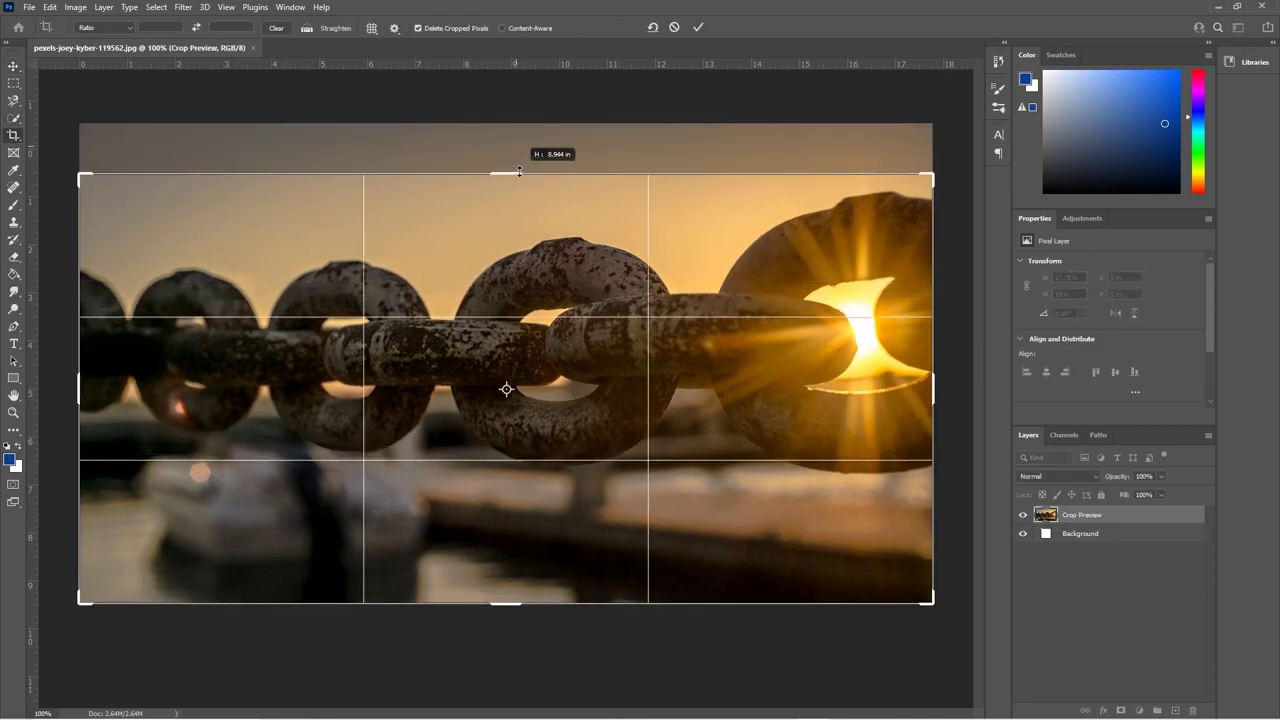
left_click_drag(503, 612, 506, 551)
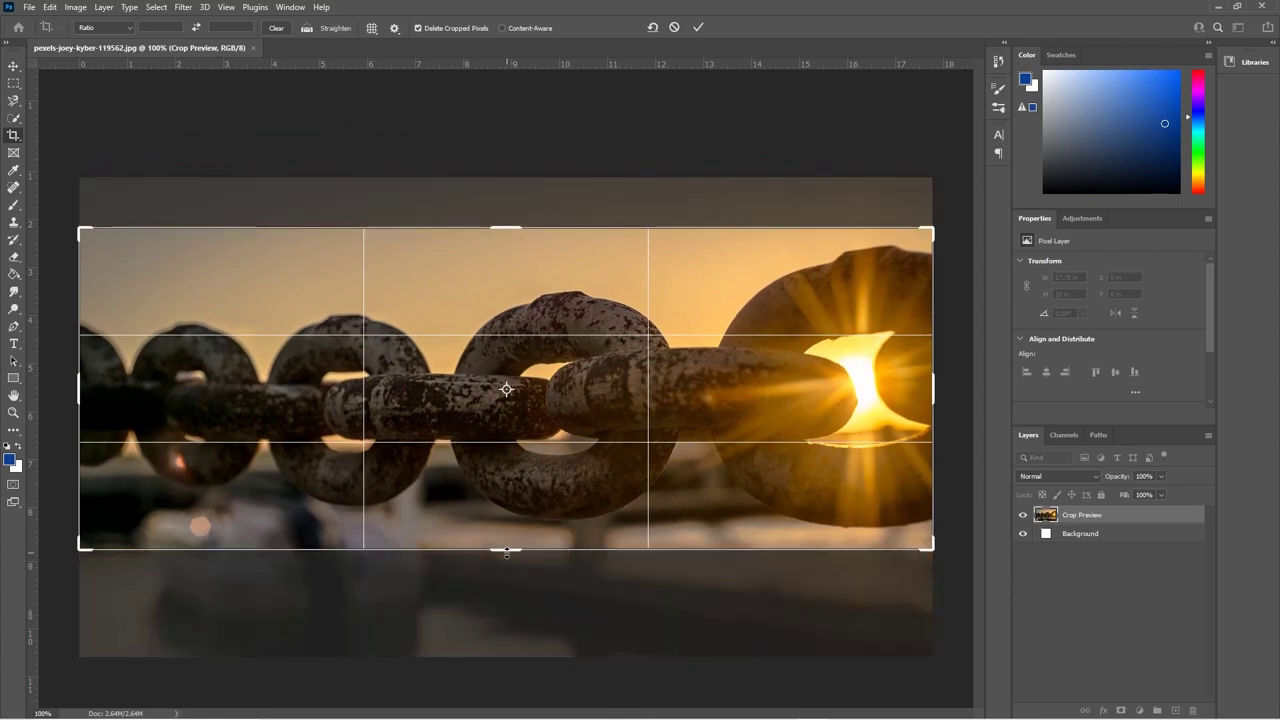
key("Return")
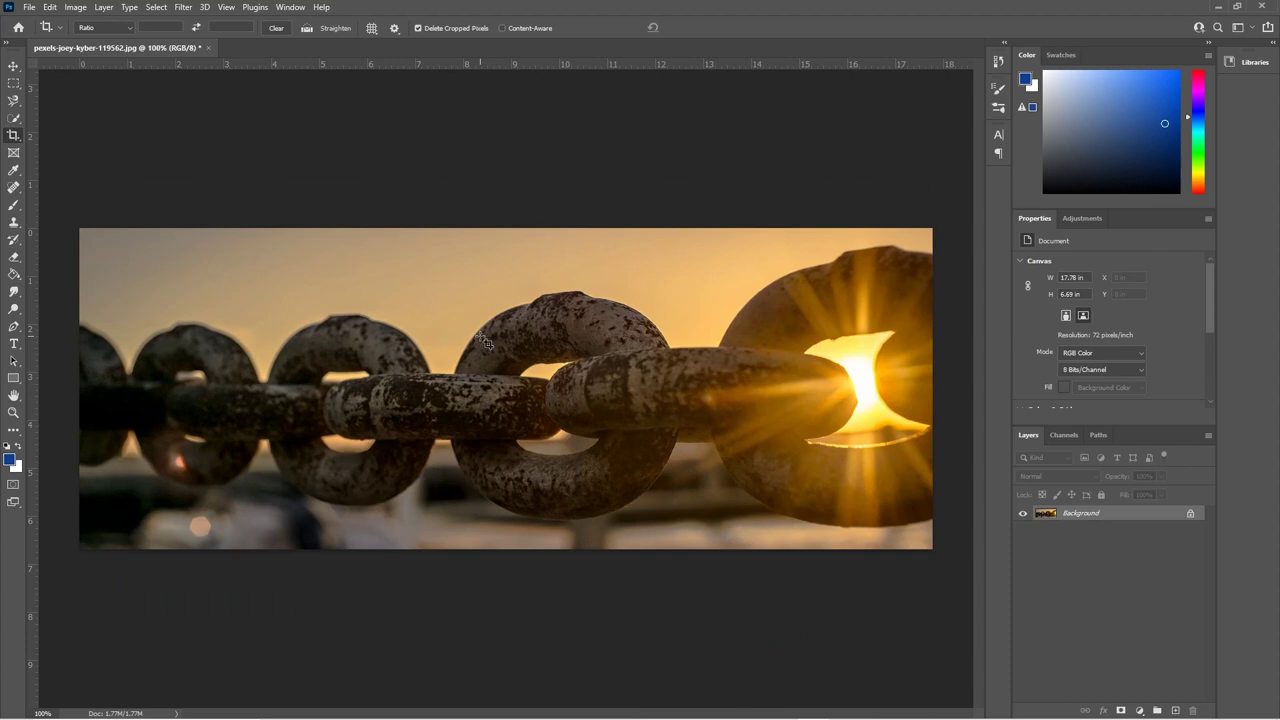
Step: Resize the image to a width of 750 px, giving 750 × 282
left_click(76, 12)
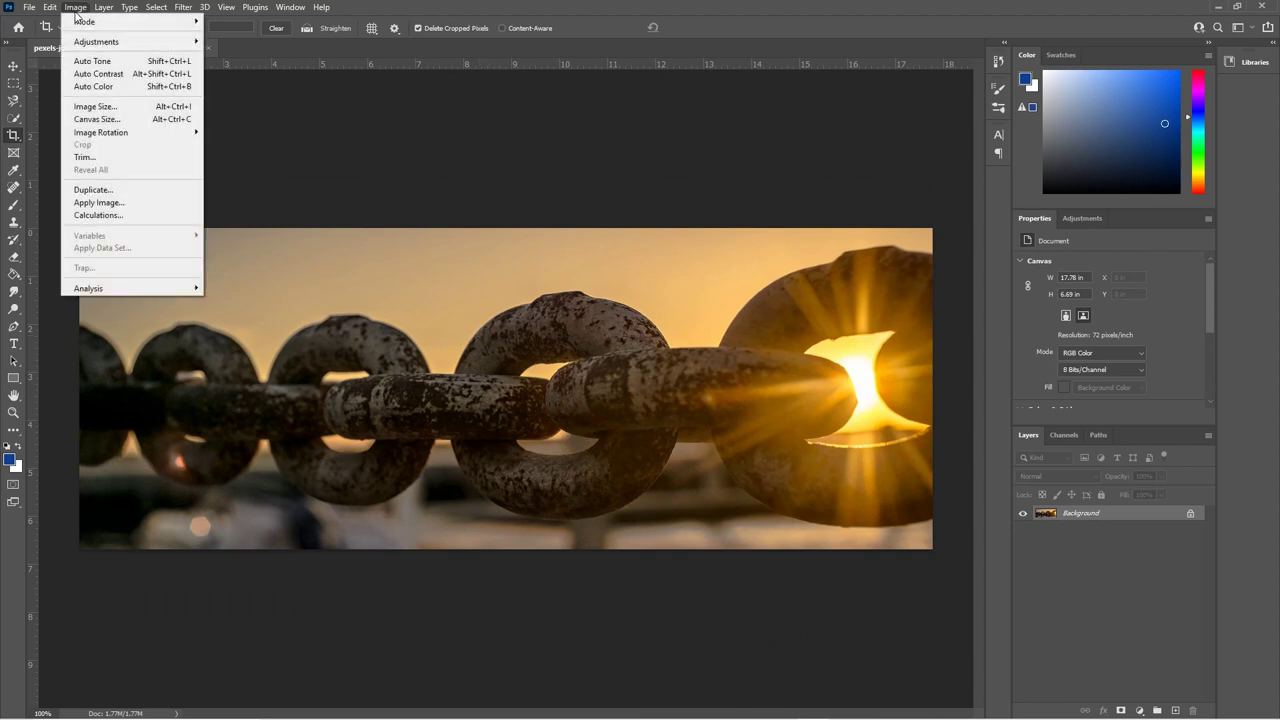
left_click(99, 106)
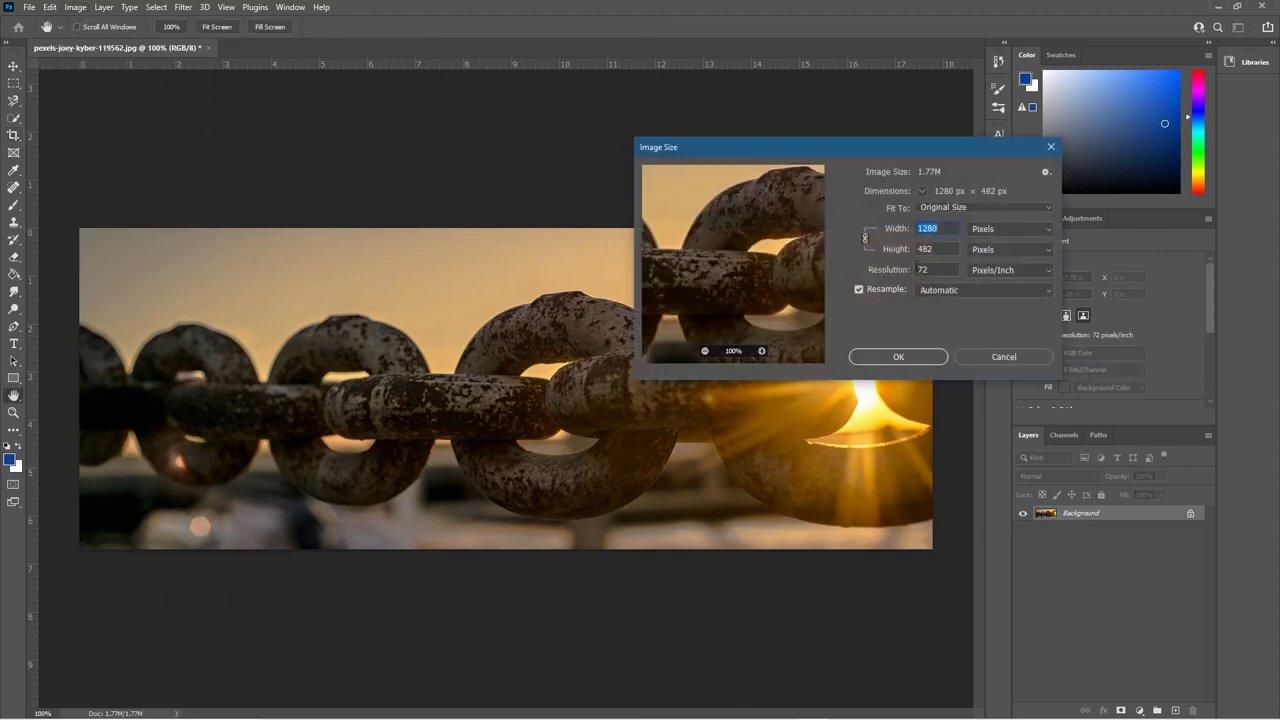
type("750")
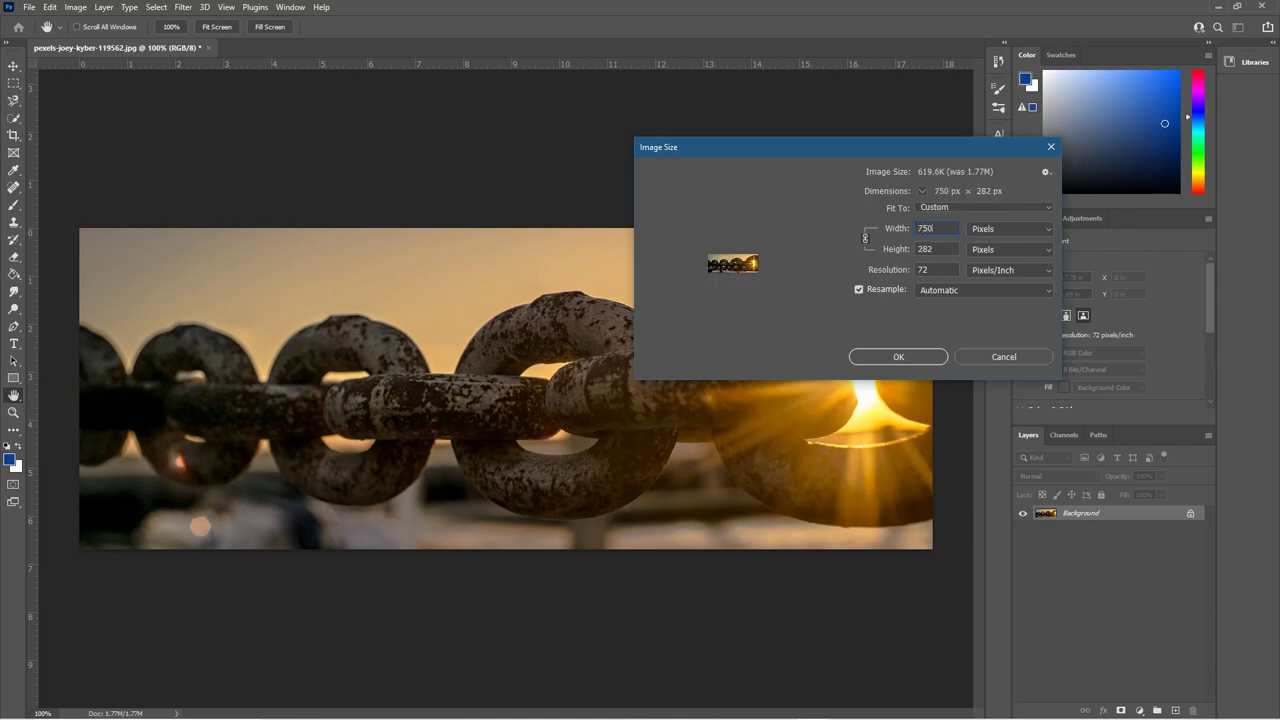
left_click(898, 357)
key("c")
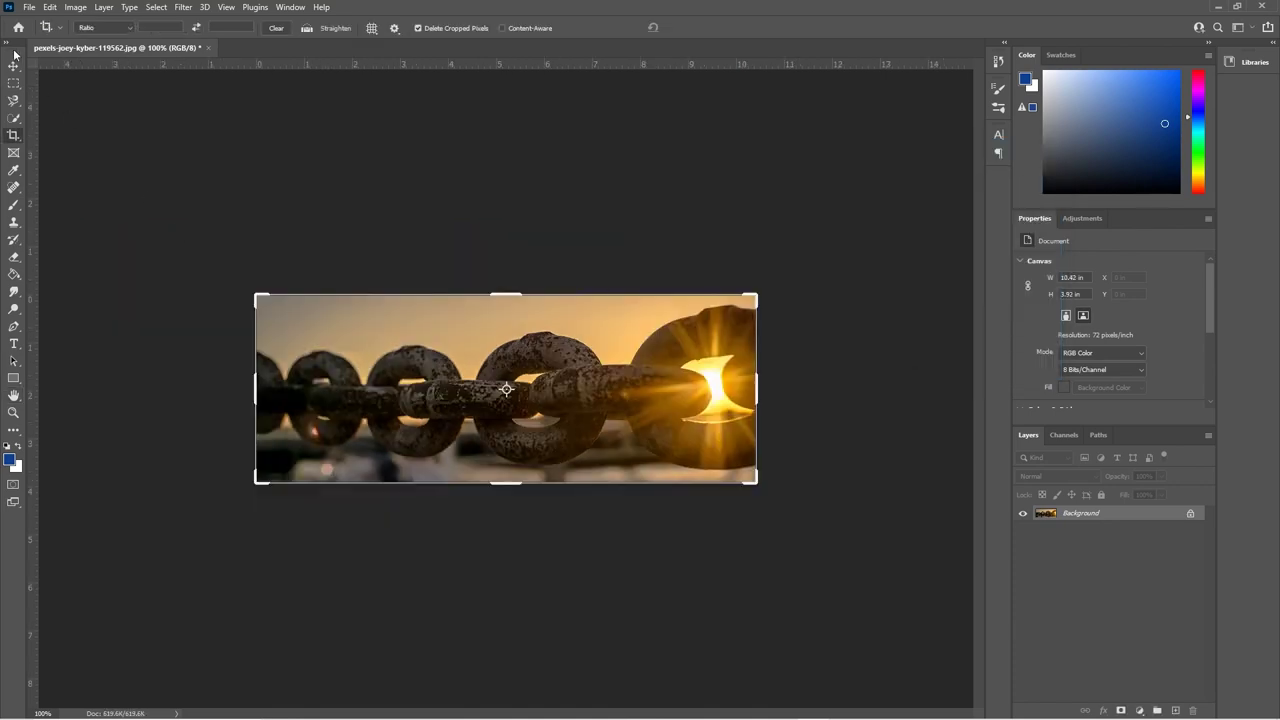
left_click(14, 65)
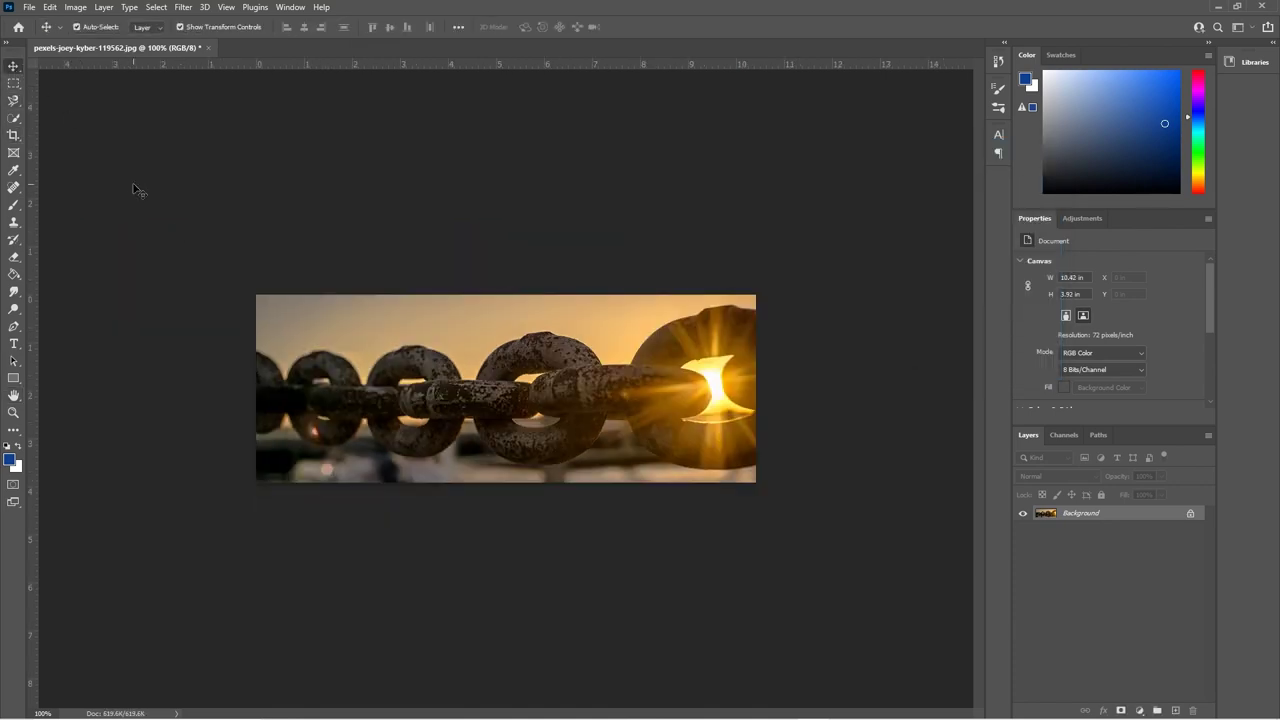
Step: Export the image as JPG to Desktop > Free online image compression tool
key("ctrl+alt+shift+w")
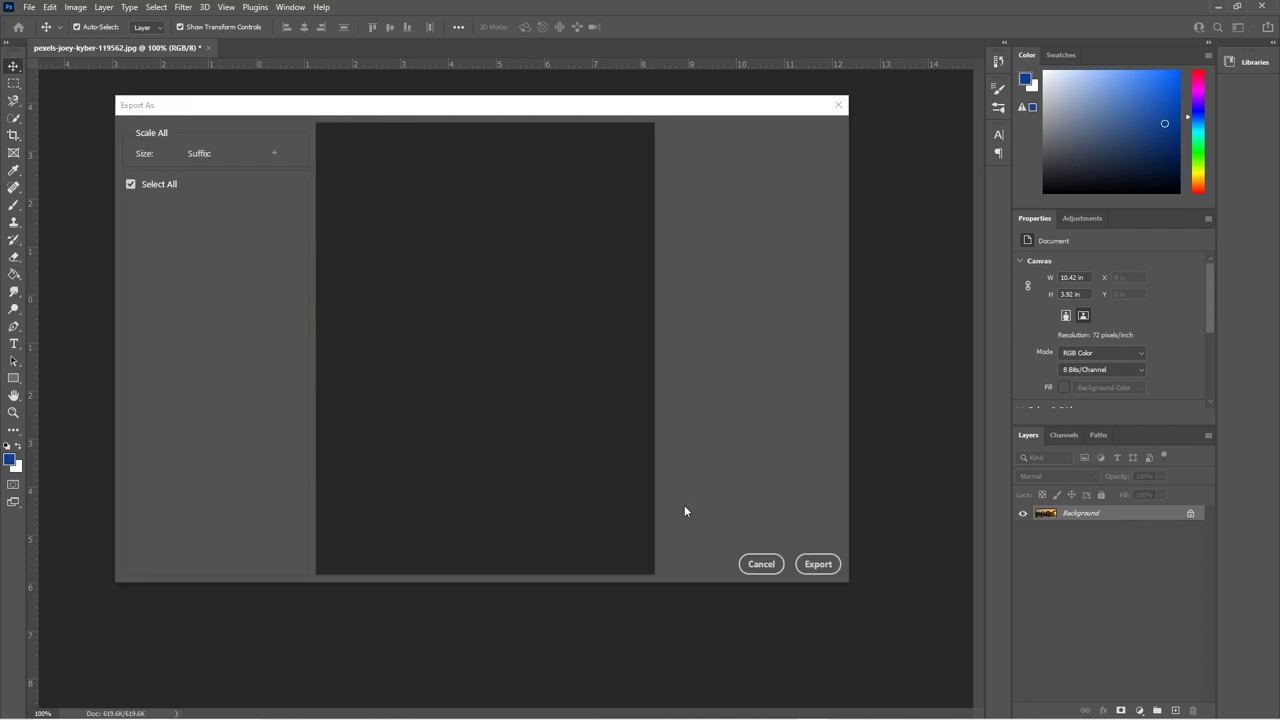
left_click(816, 566)
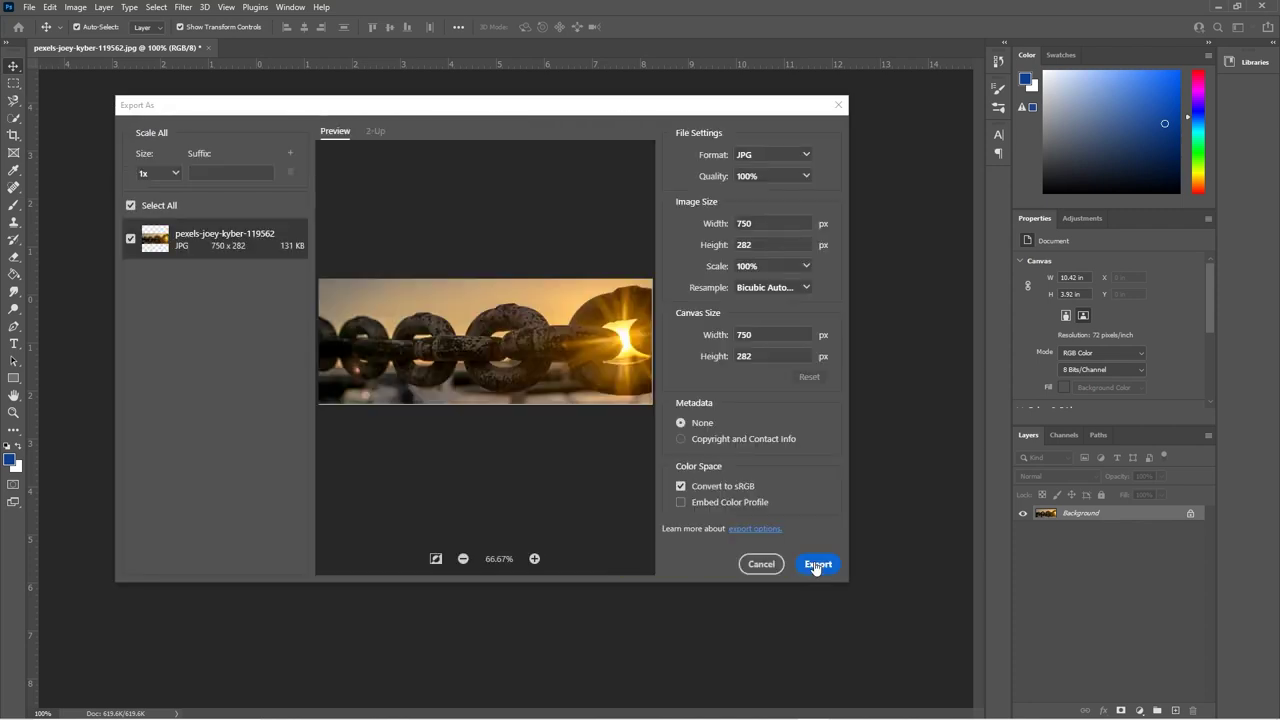
left_click(816, 566)
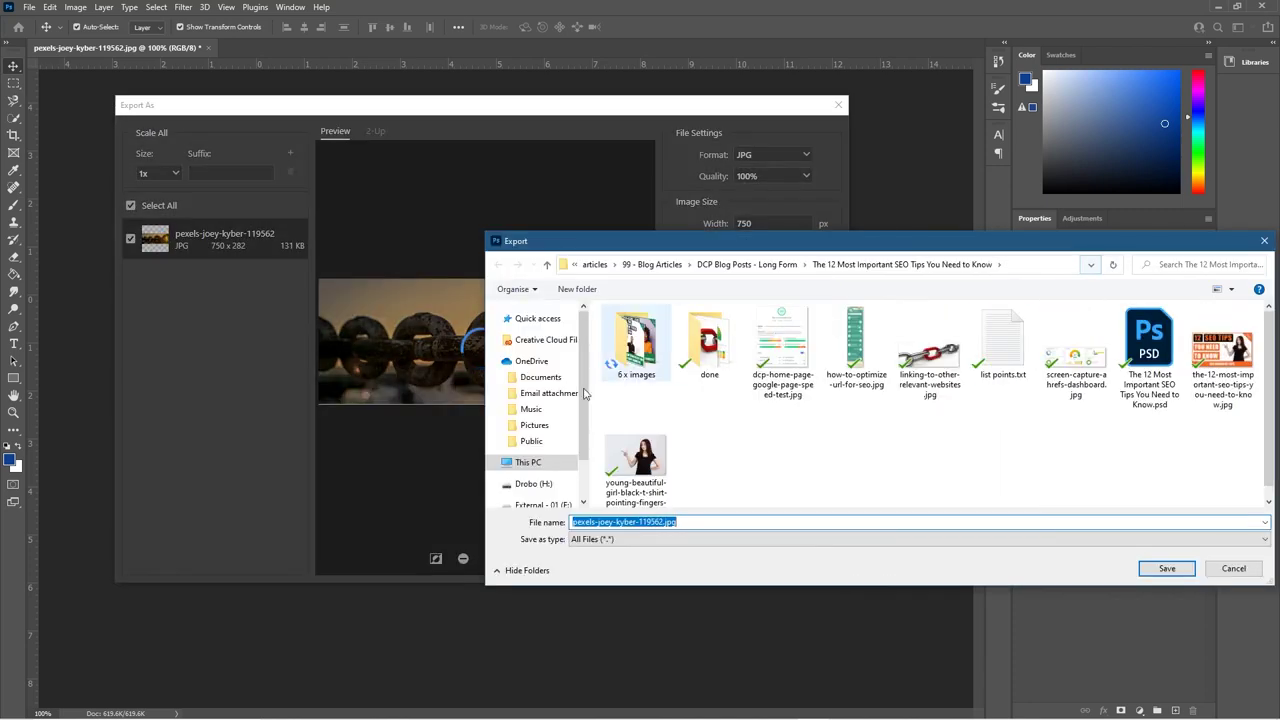
left_click(560, 460)
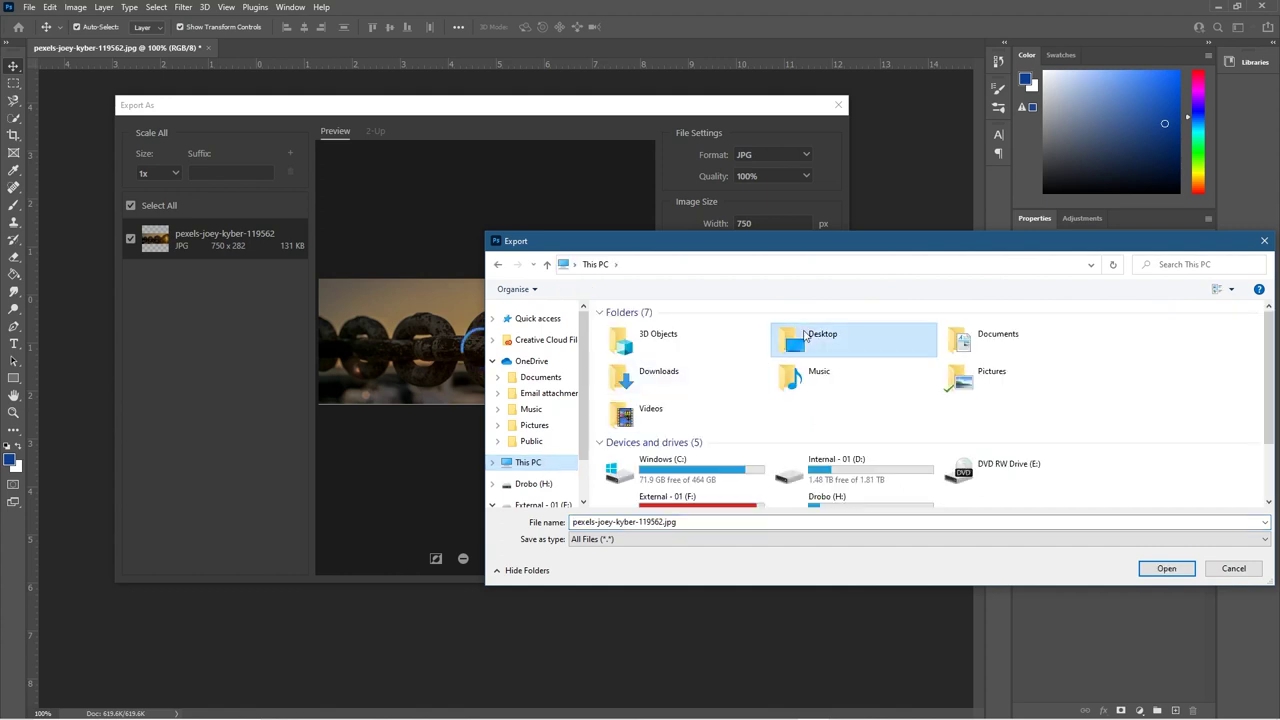
double_click(815, 340)
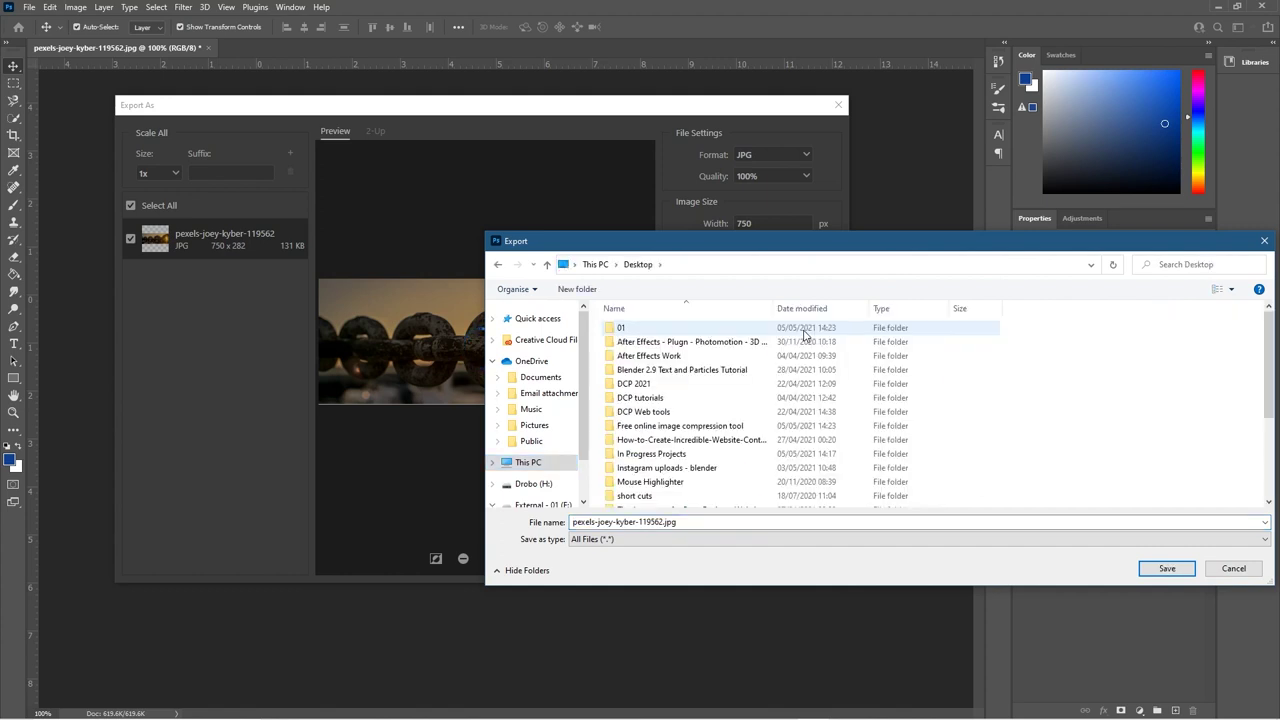
double_click(702, 426)
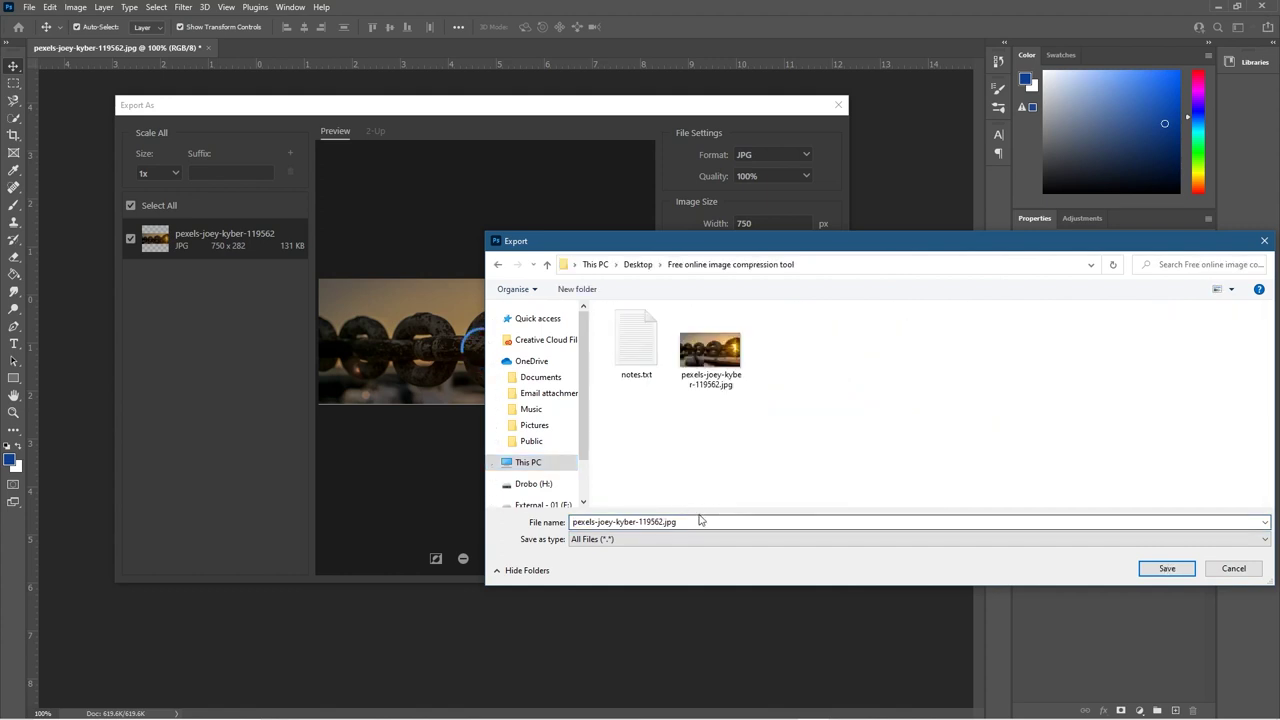
Step: Name the exported file link-building and save it (132 KB)
left_click(700, 520)
left_click(698, 525)
left_click_drag(661, 521, 575, 521)
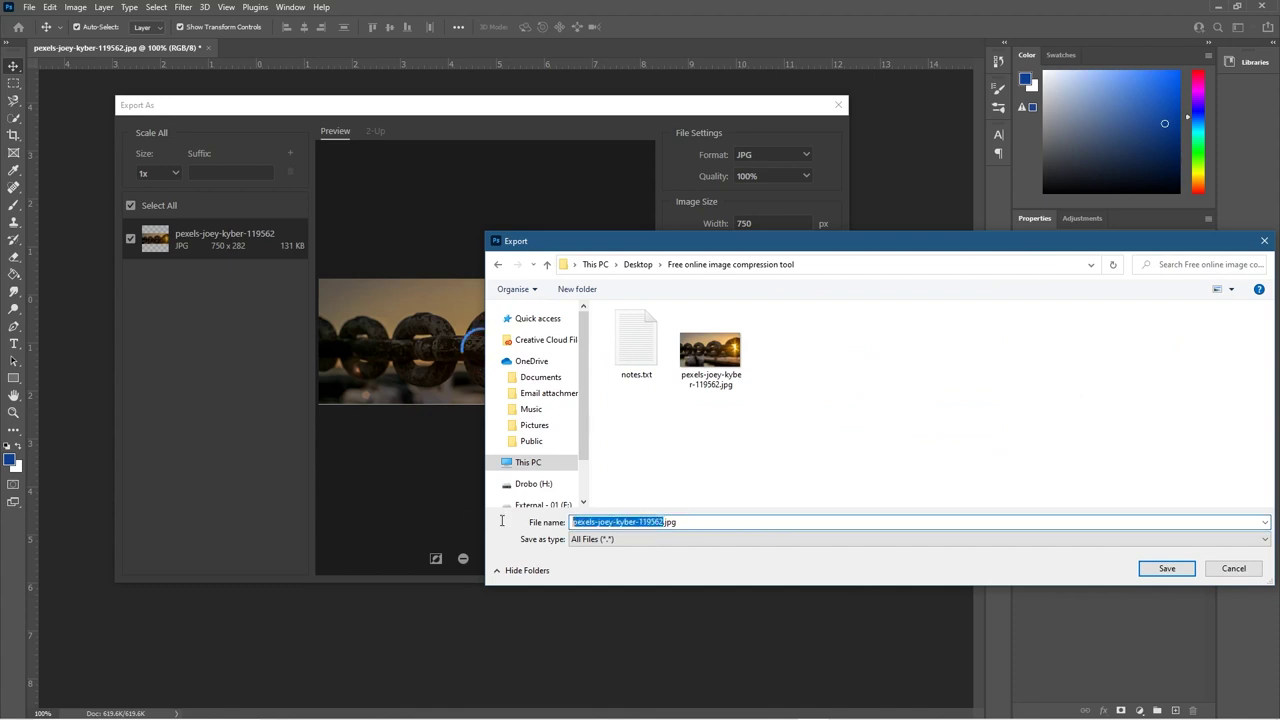
type("link-")
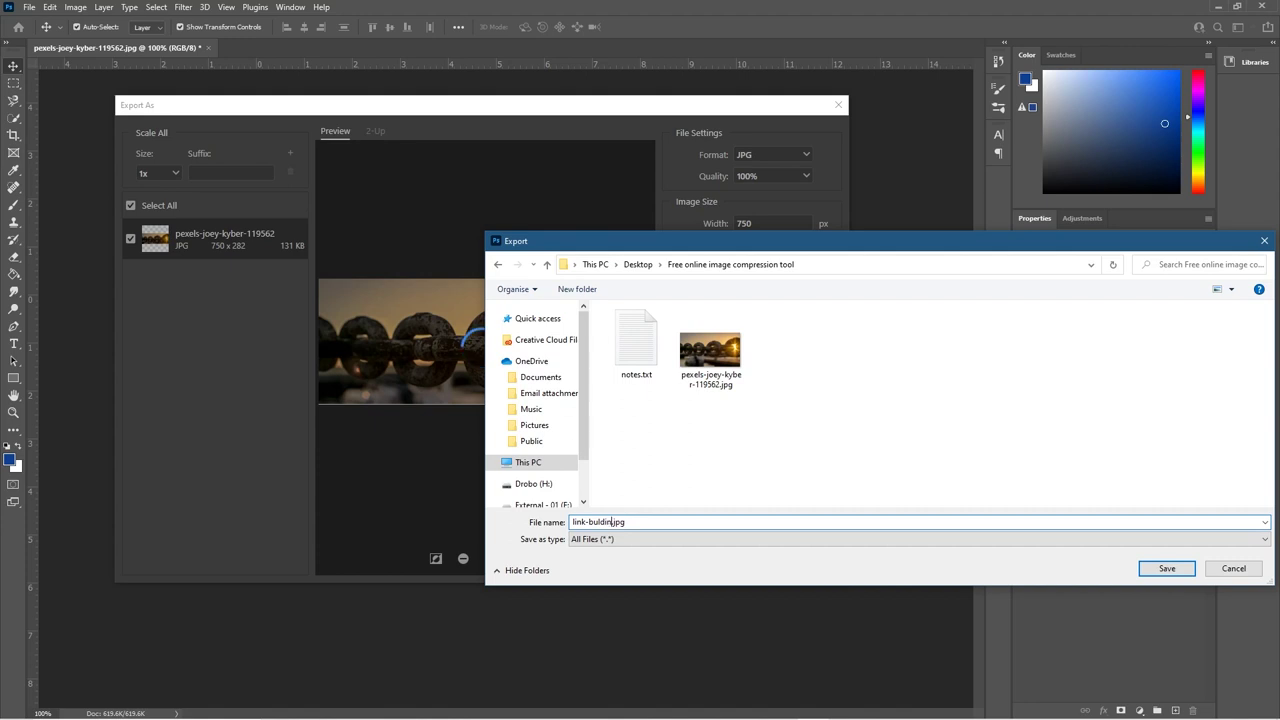
type("building")
left_click(1162, 568)
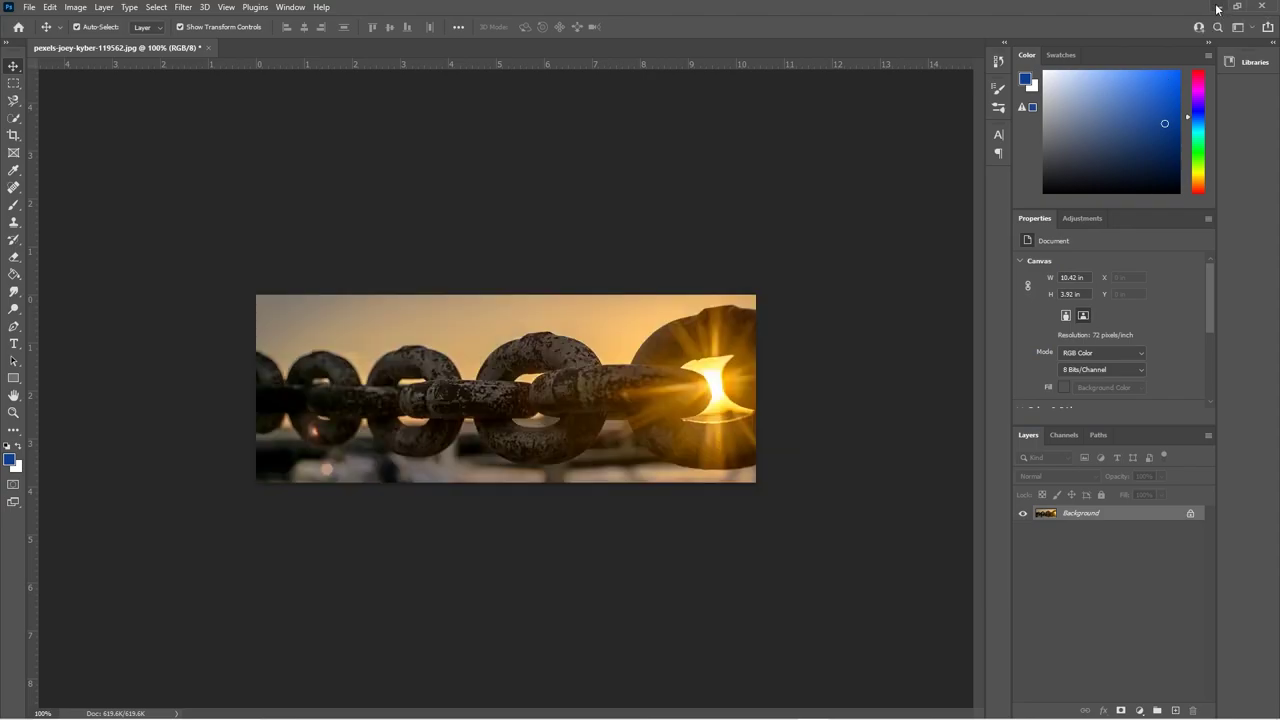
left_click(1217, 8)
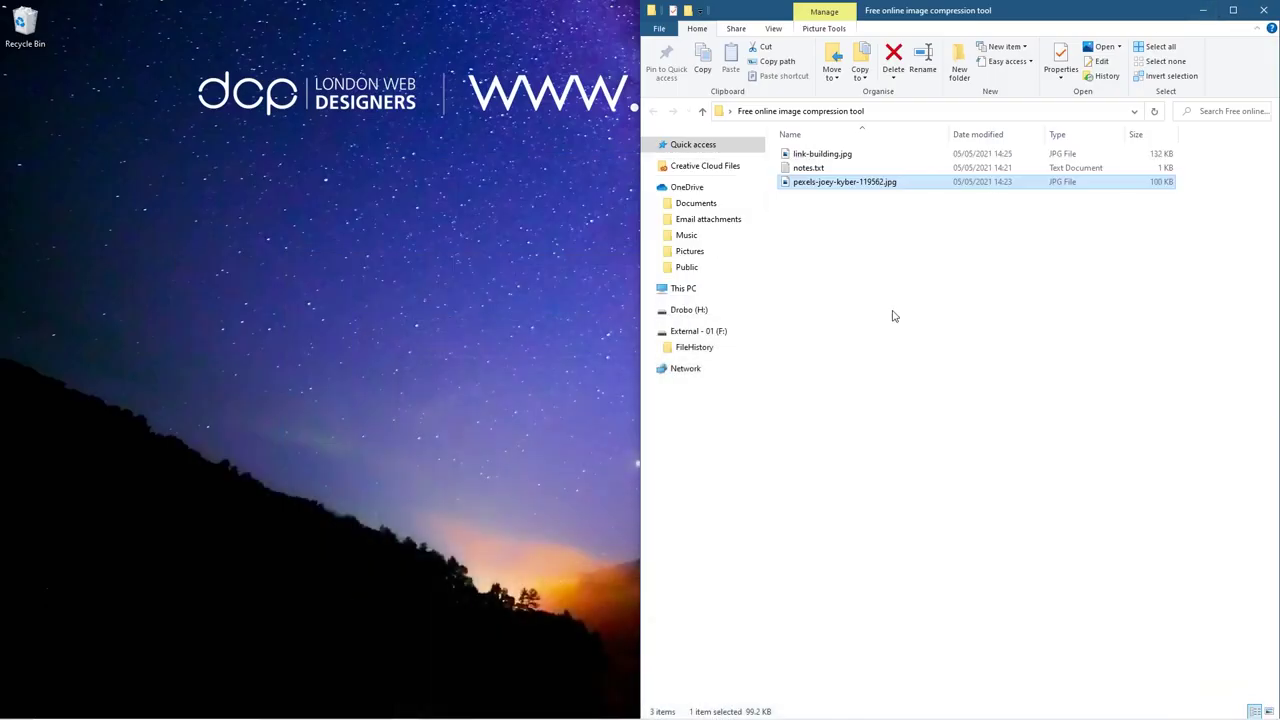
Step: Compare the sizes of link-building.jpg and the original pexels chain photo, then return to the browser
left_click(852, 183)
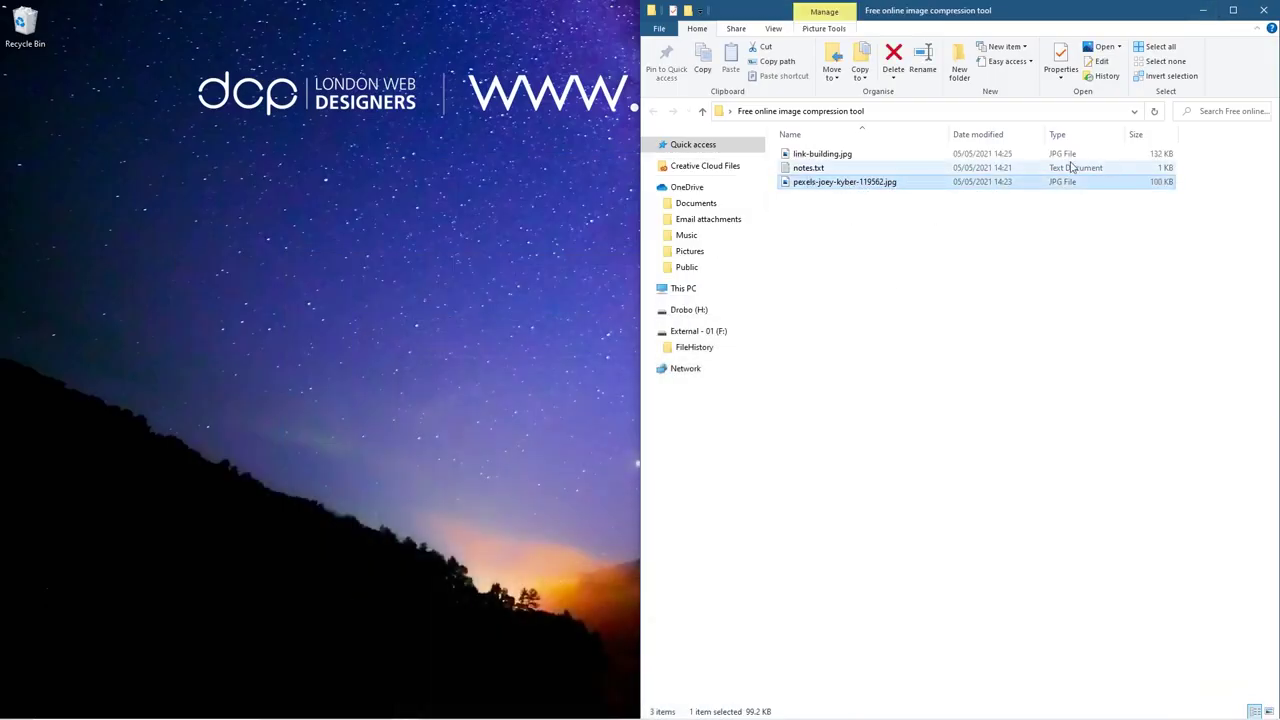
left_click(831, 155)
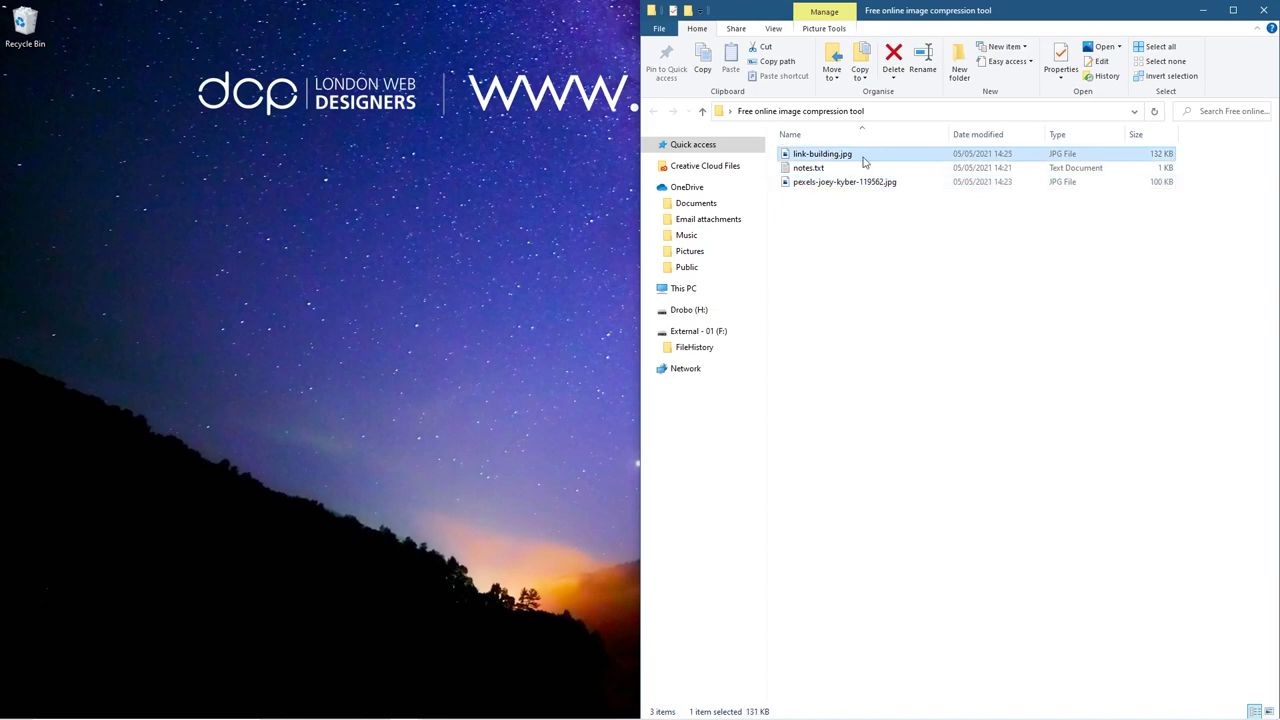
left_click(1152, 182)
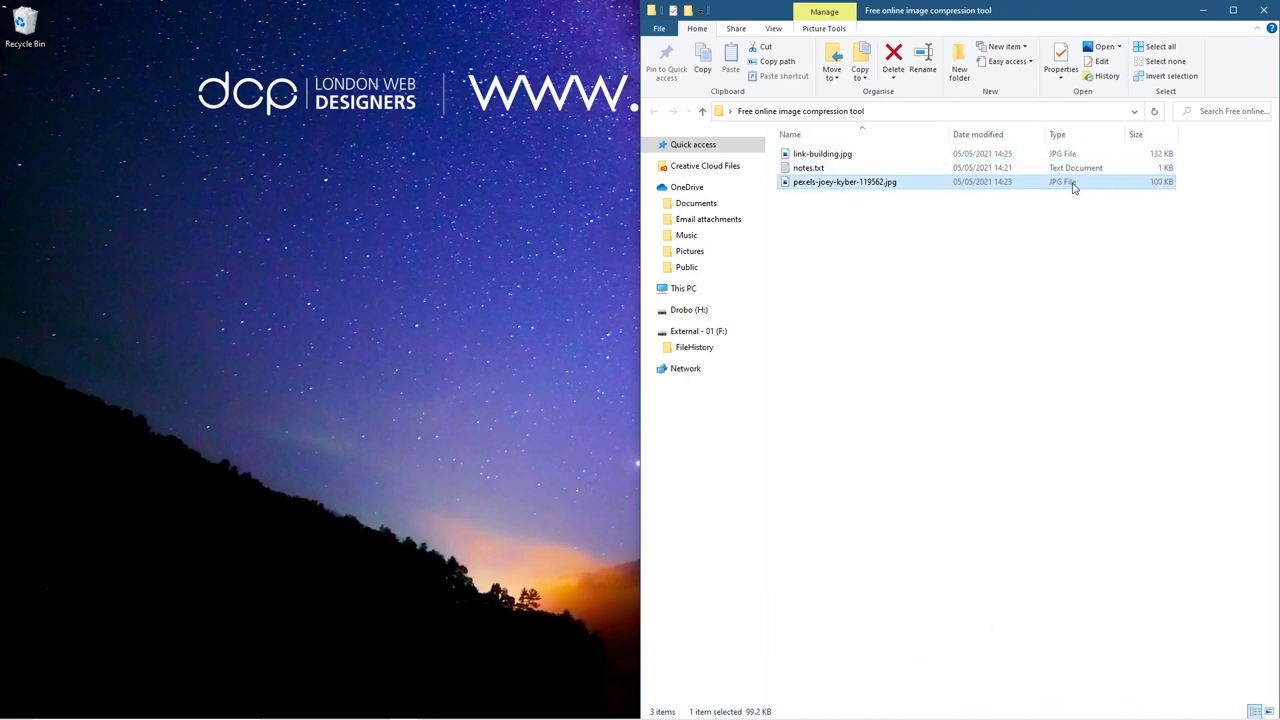
right_click(914, 222)
left_click(986, 229)
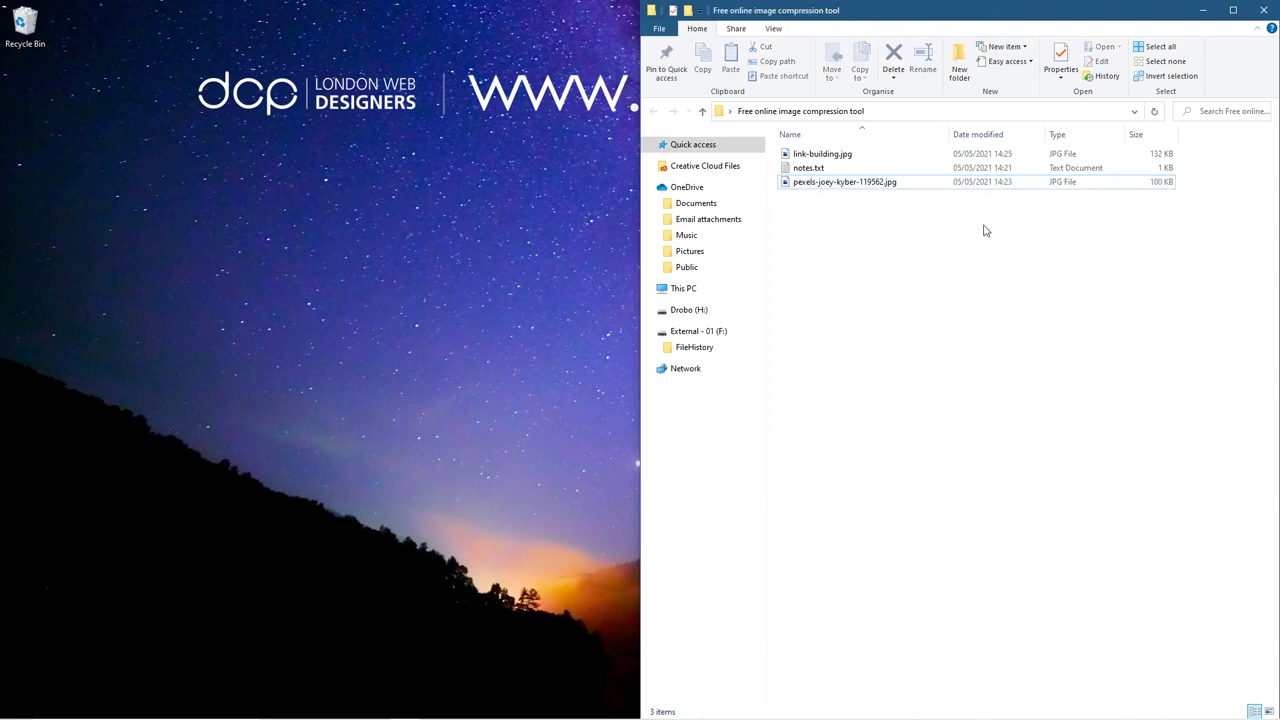
left_click(828, 154)
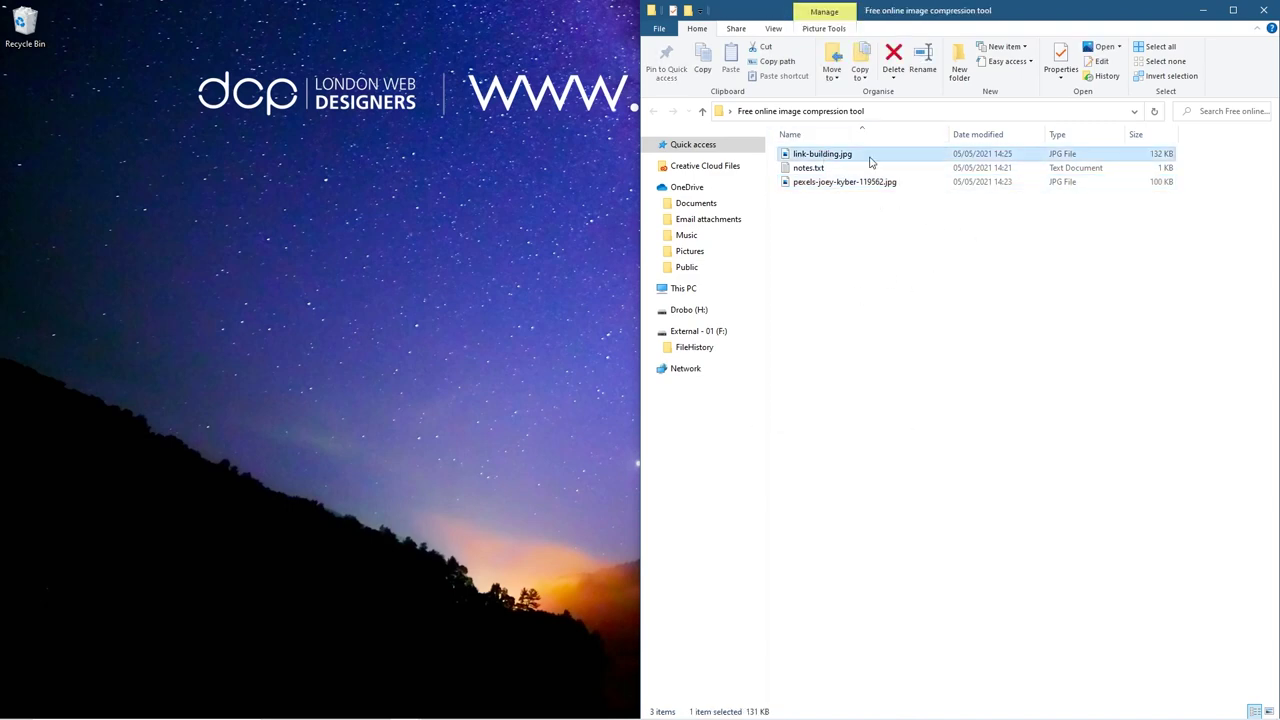
key("alt+Tab")
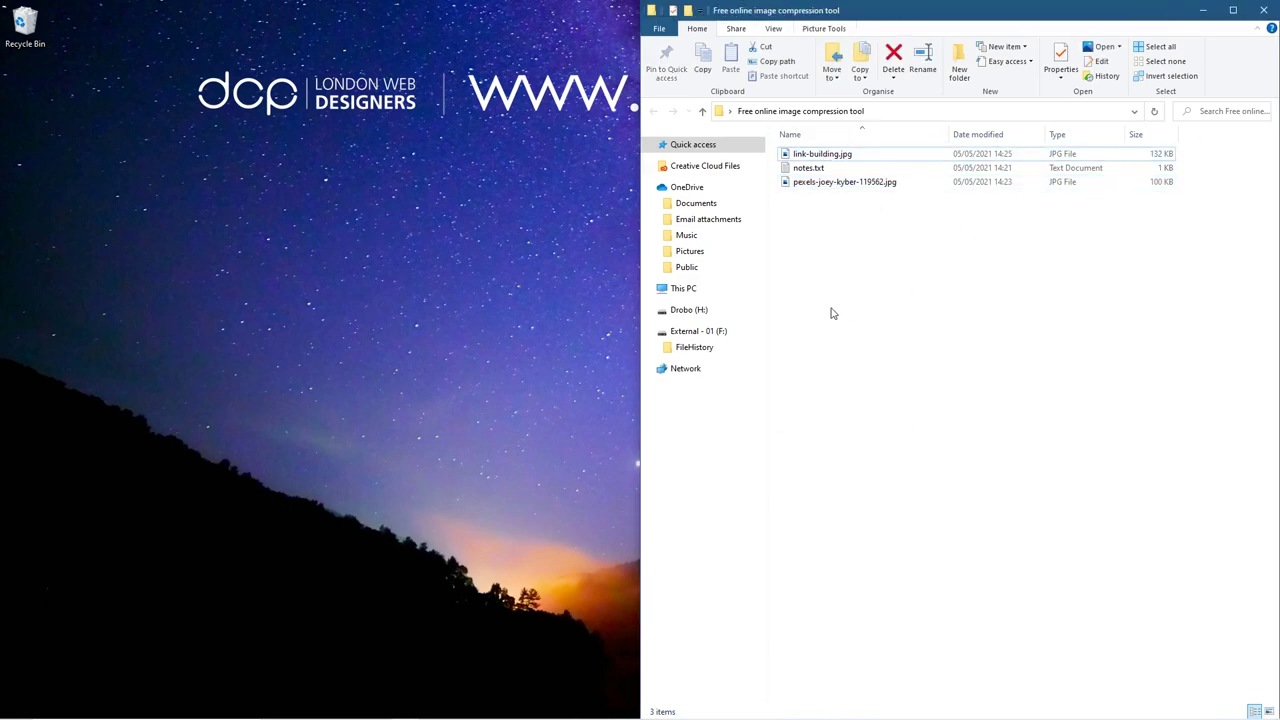
left_click(806, 318)
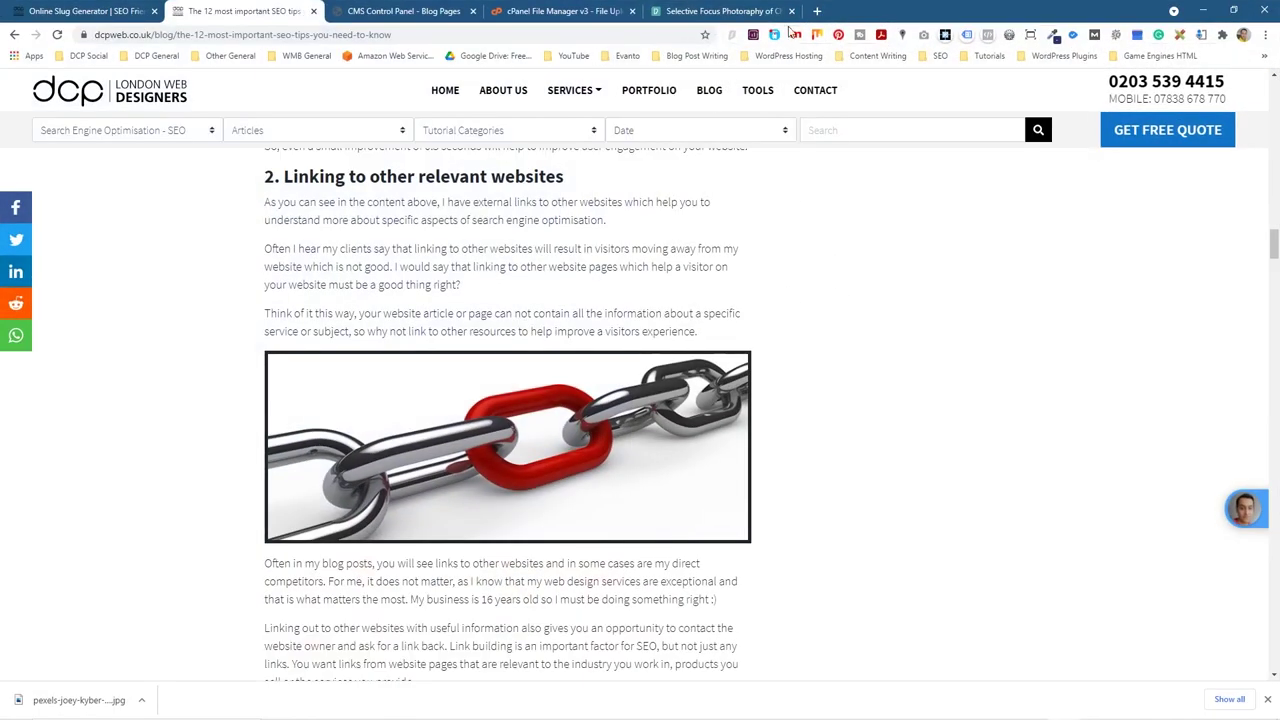
Step: Load compressjpeg.com in a new tab and upload link-building.jpg, shrinking it by 76%
left_click(820, 12)
type("https://compressjpeg.com")
key("Return")
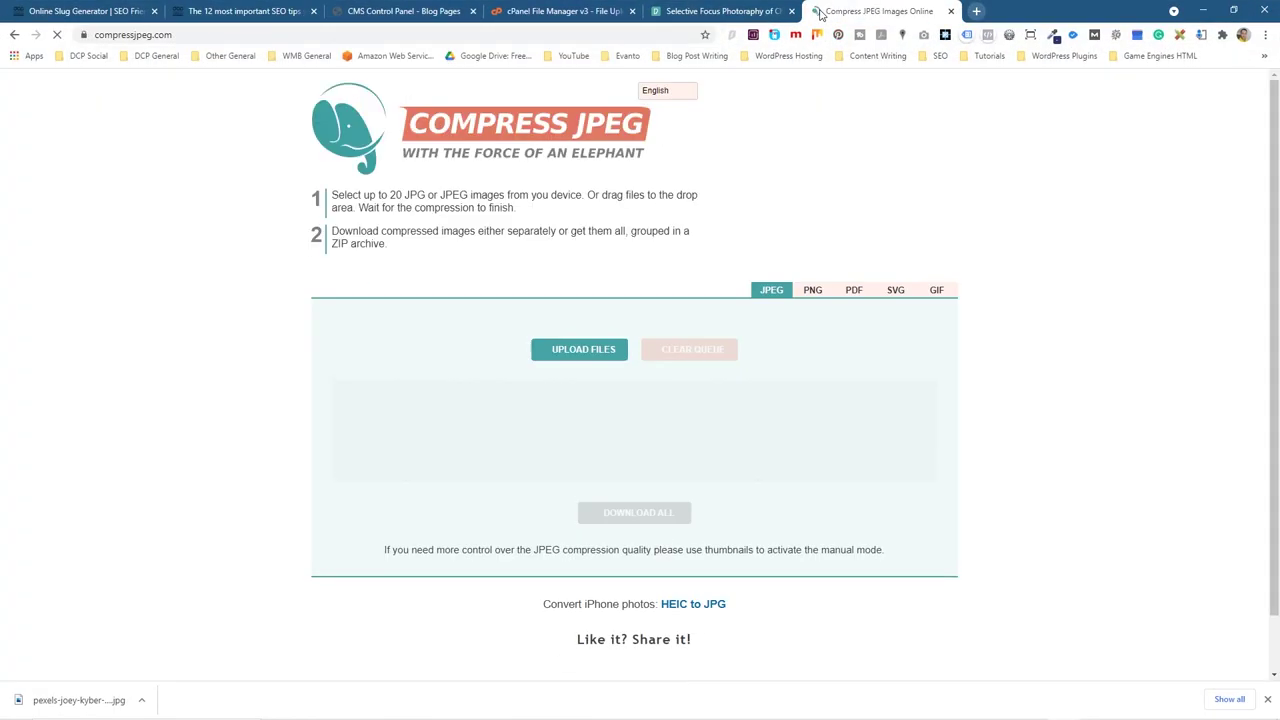
key("super+Left")
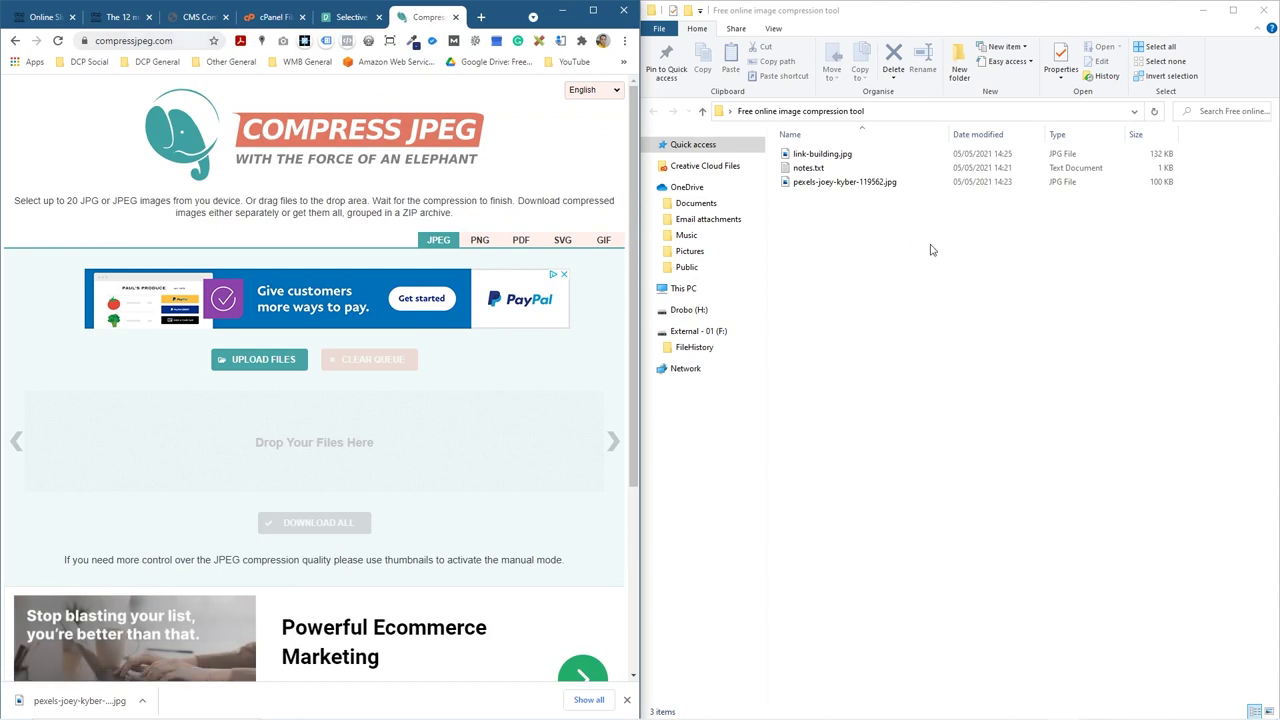
left_click_drag(822, 154, 455, 410)
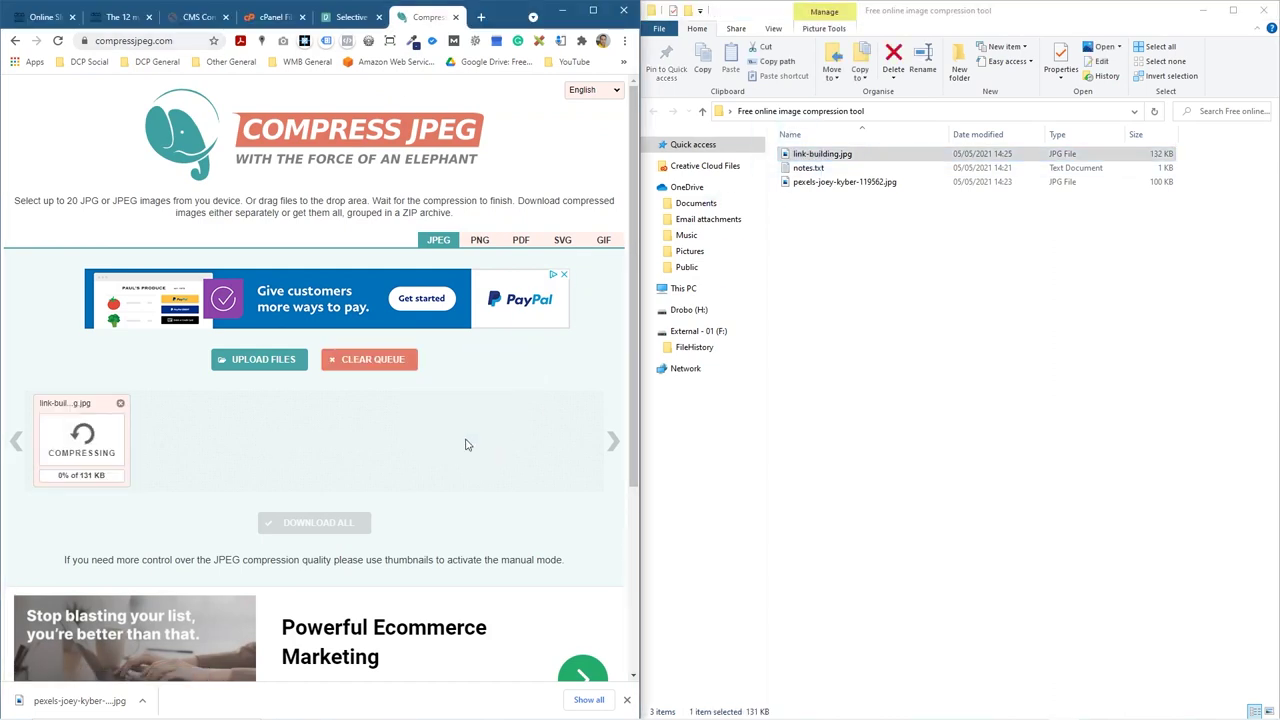
Step: Create a folder named done and move both chain JPGs into it
right_click(874, 251)
mouse_move(814, 425)
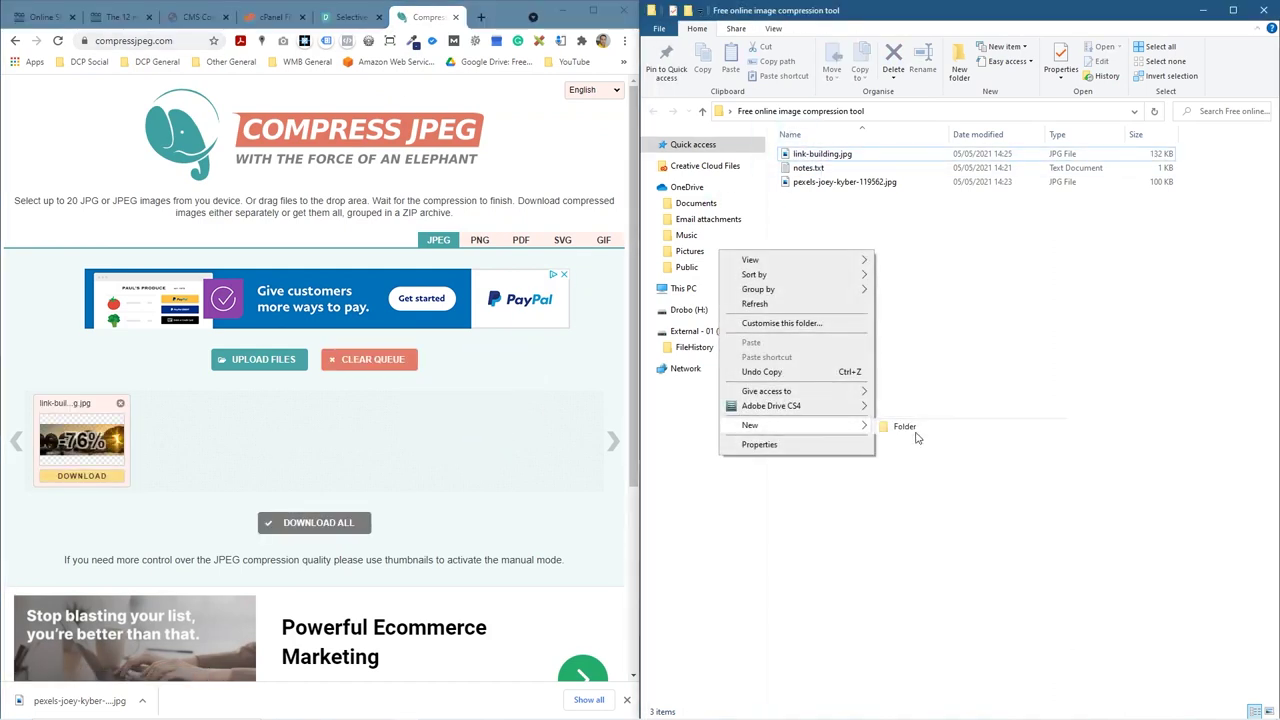
left_click(900, 426)
type("done")
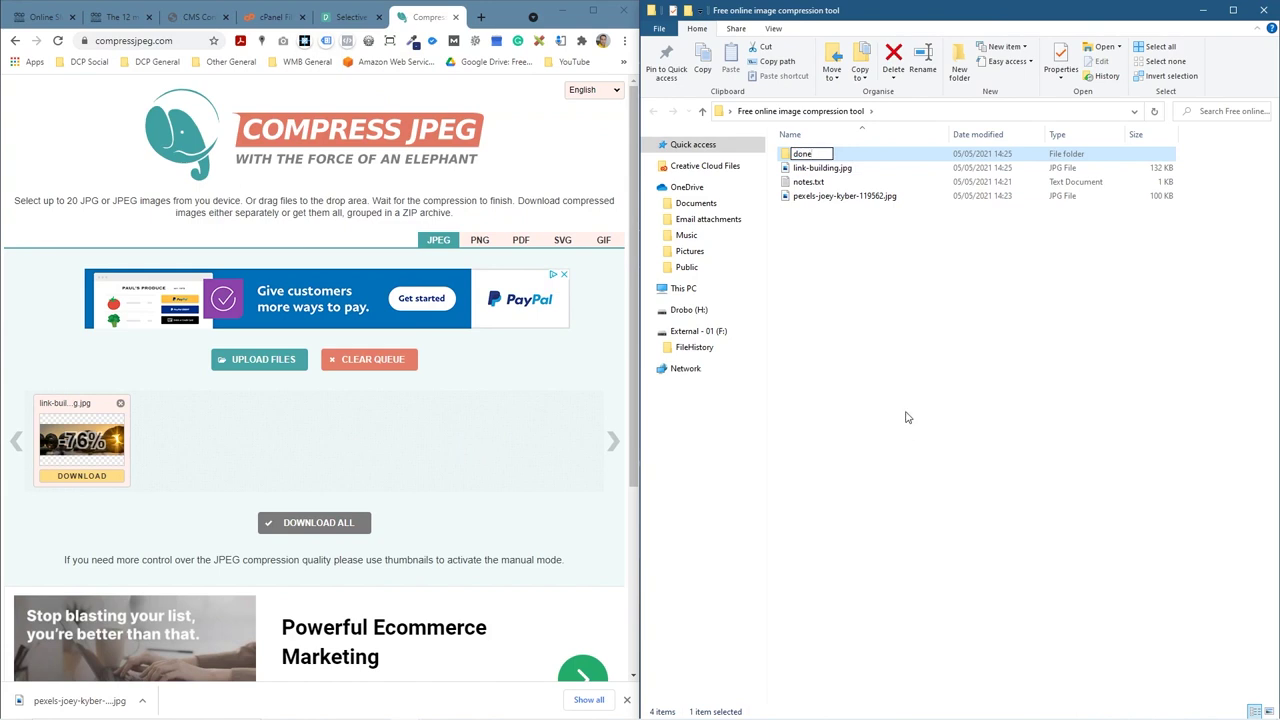
key("Return")
left_click(822, 168)
left_click(844, 196, "ctrl")
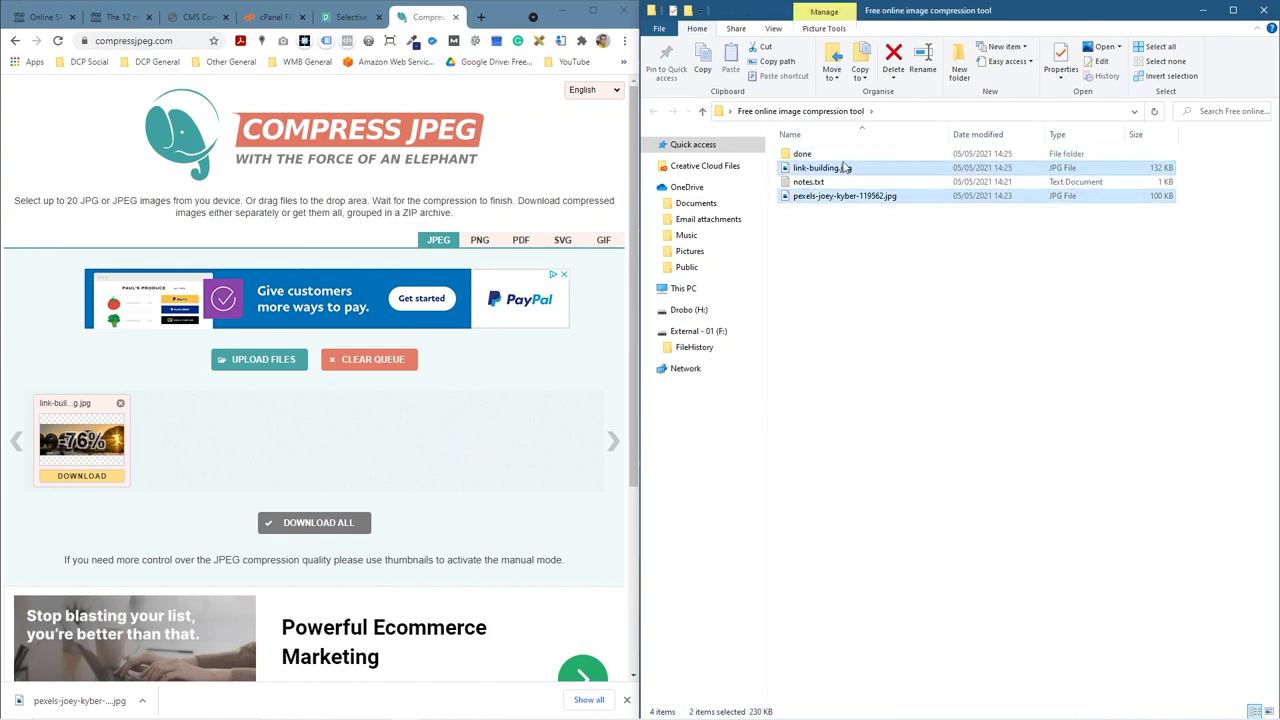
left_click_drag(845, 168, 805, 155)
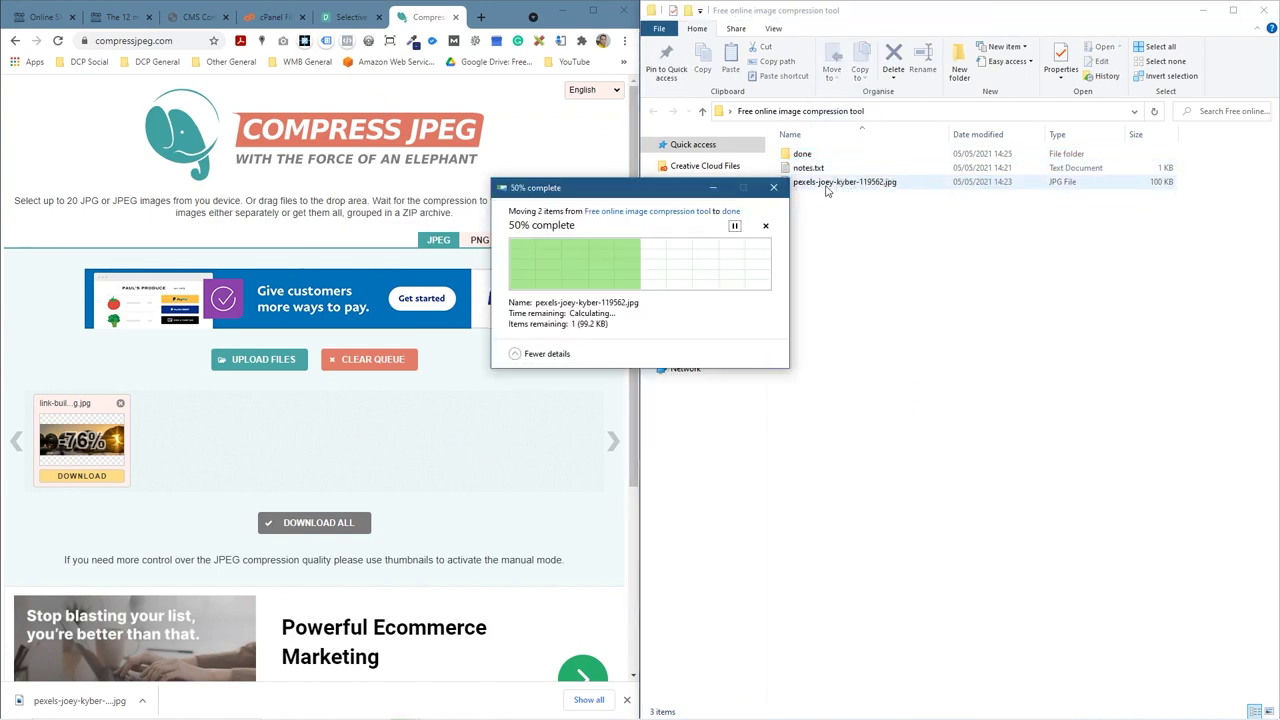
Step: Download the compressed image into the folder and check the originals in the done folder's detail list
left_click(63, 482)
left_click_drag(75, 700, 931, 243)
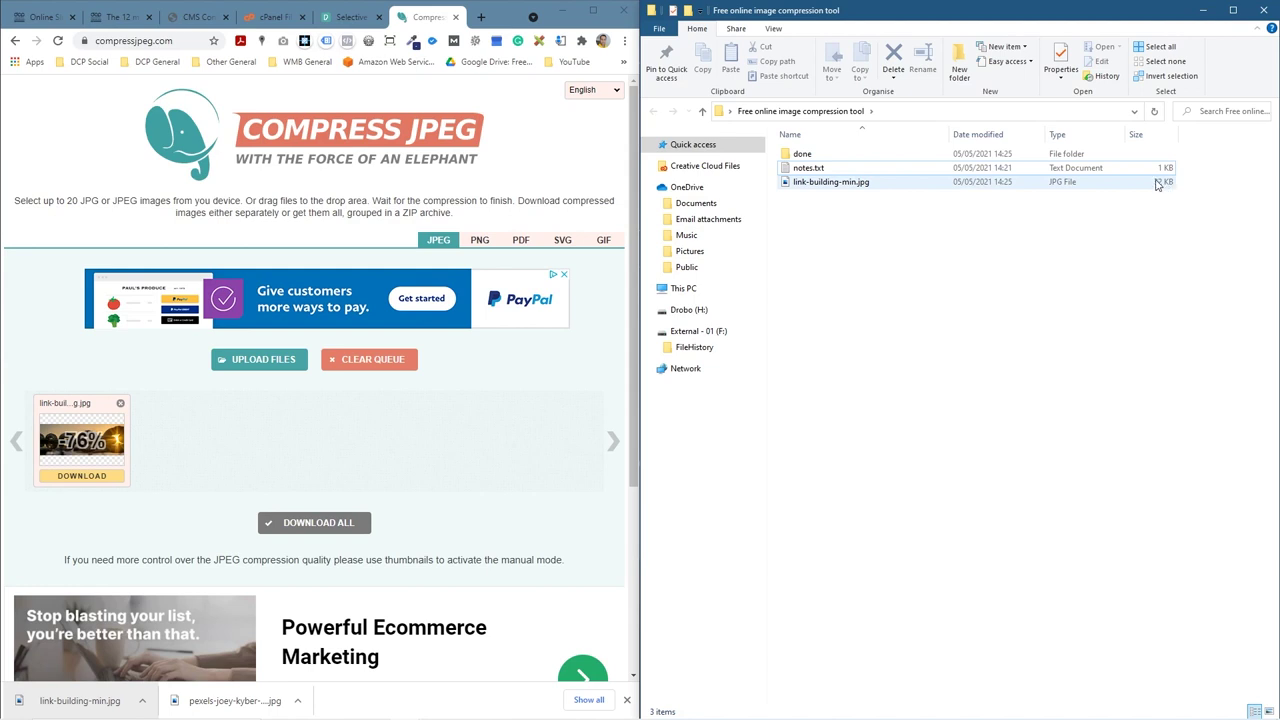
double_click(830, 154)
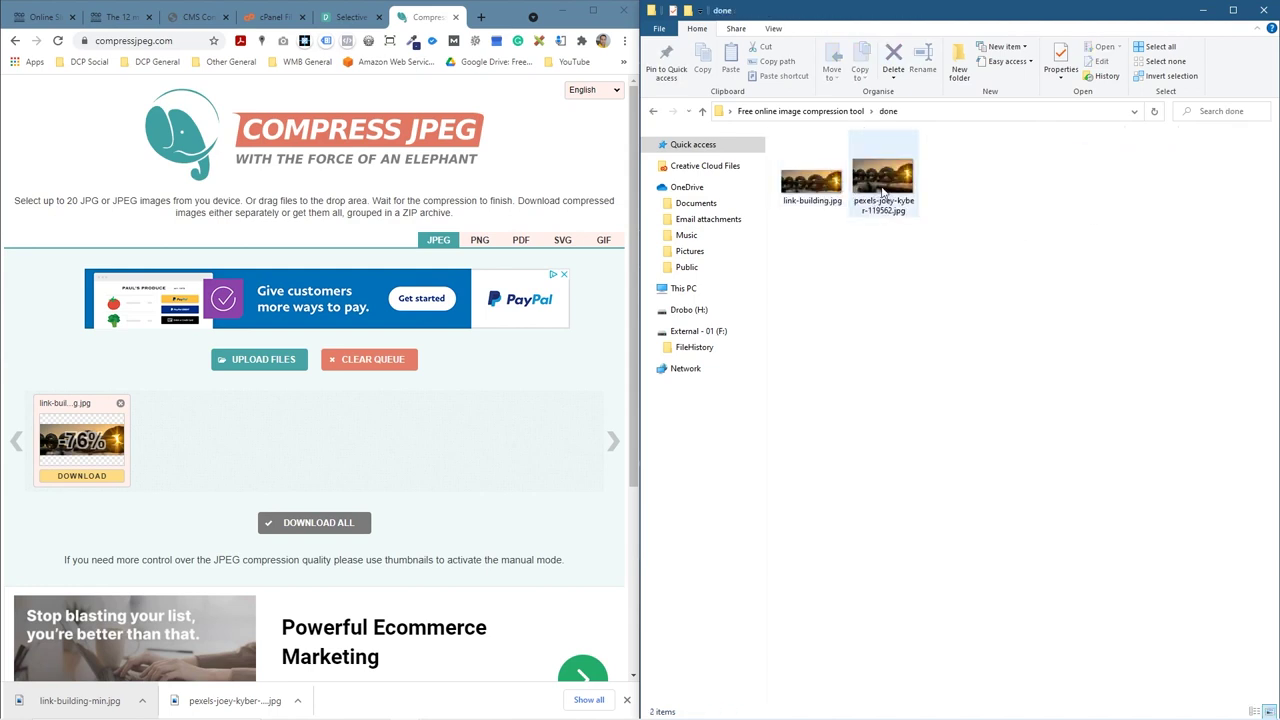
left_click(811, 180)
left_click(1254, 711)
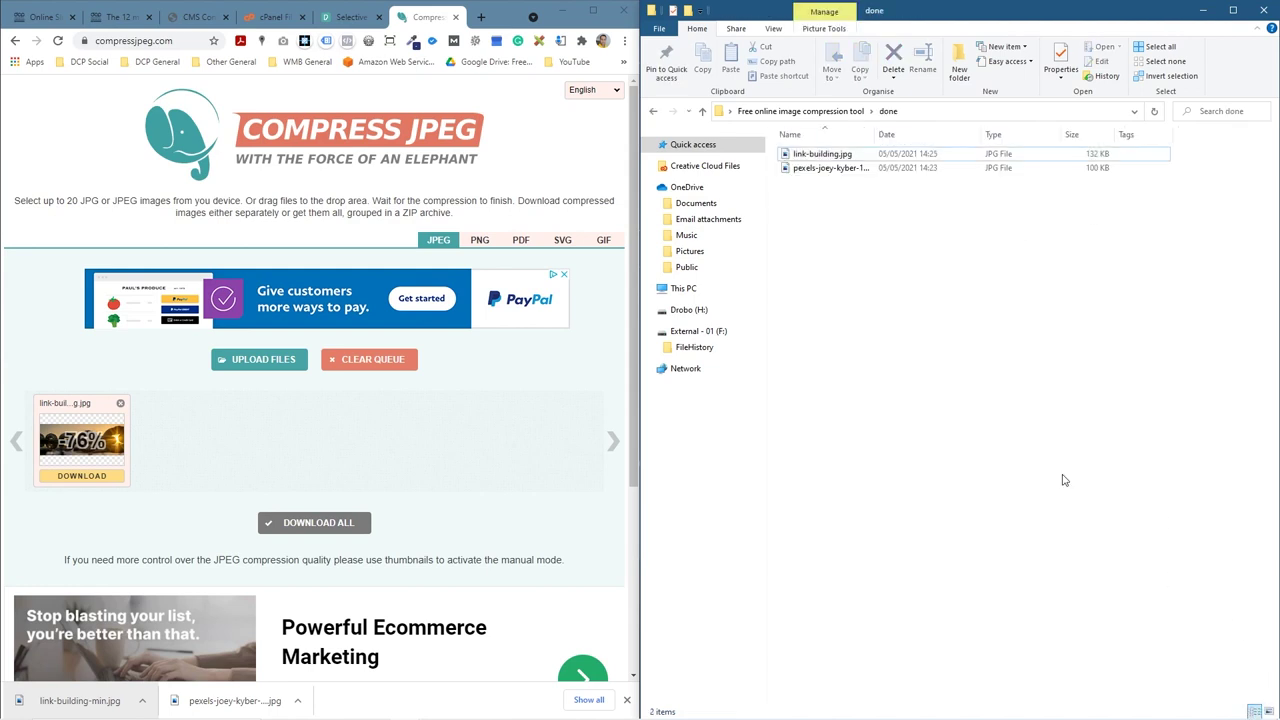
left_click(836, 168)
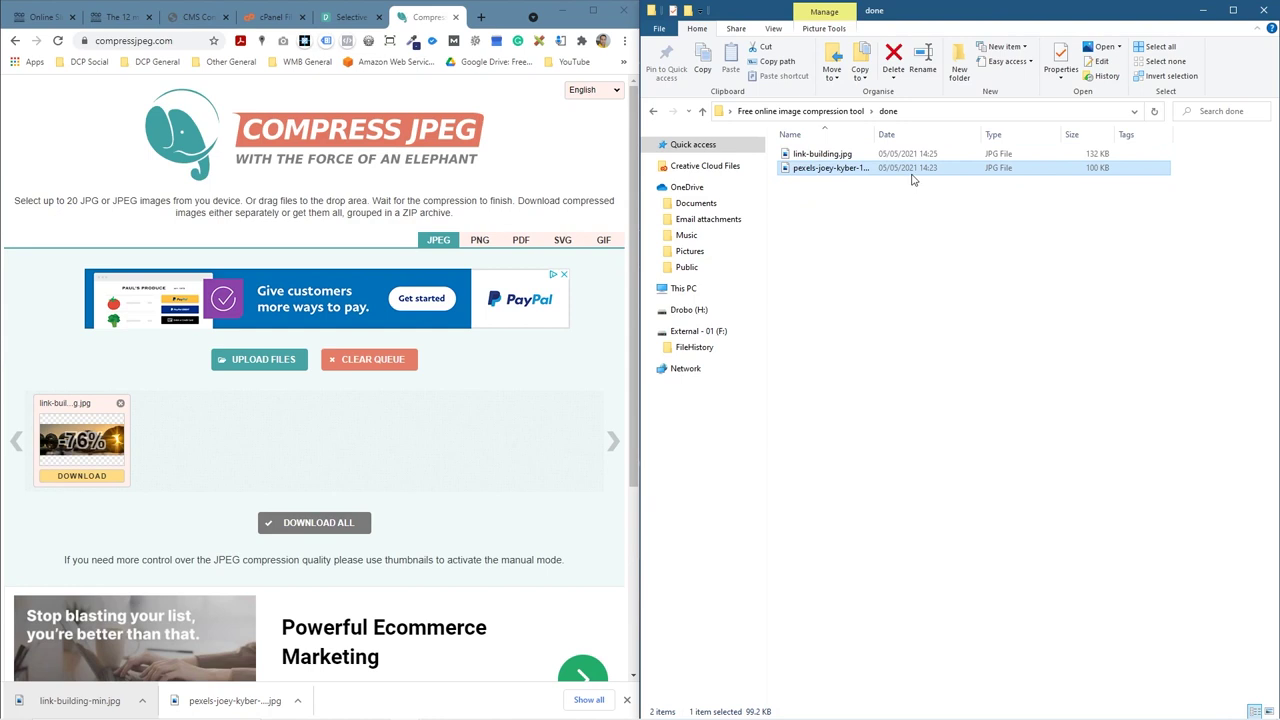
left_click(838, 156)
left_click_drag(873, 134, 935, 131)
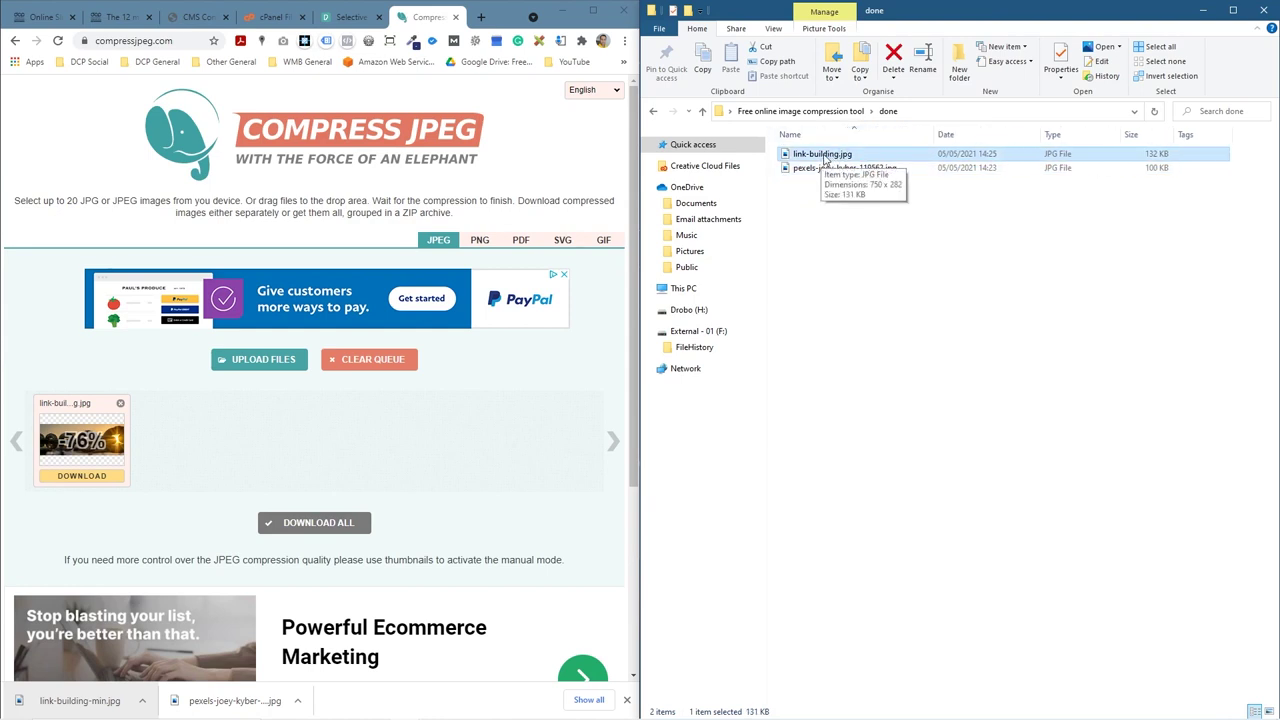
Step: Rename link-building-min.jpg to link-building.jpg and preview the 32 KB image
left_click(653, 111)
left_click(878, 250)
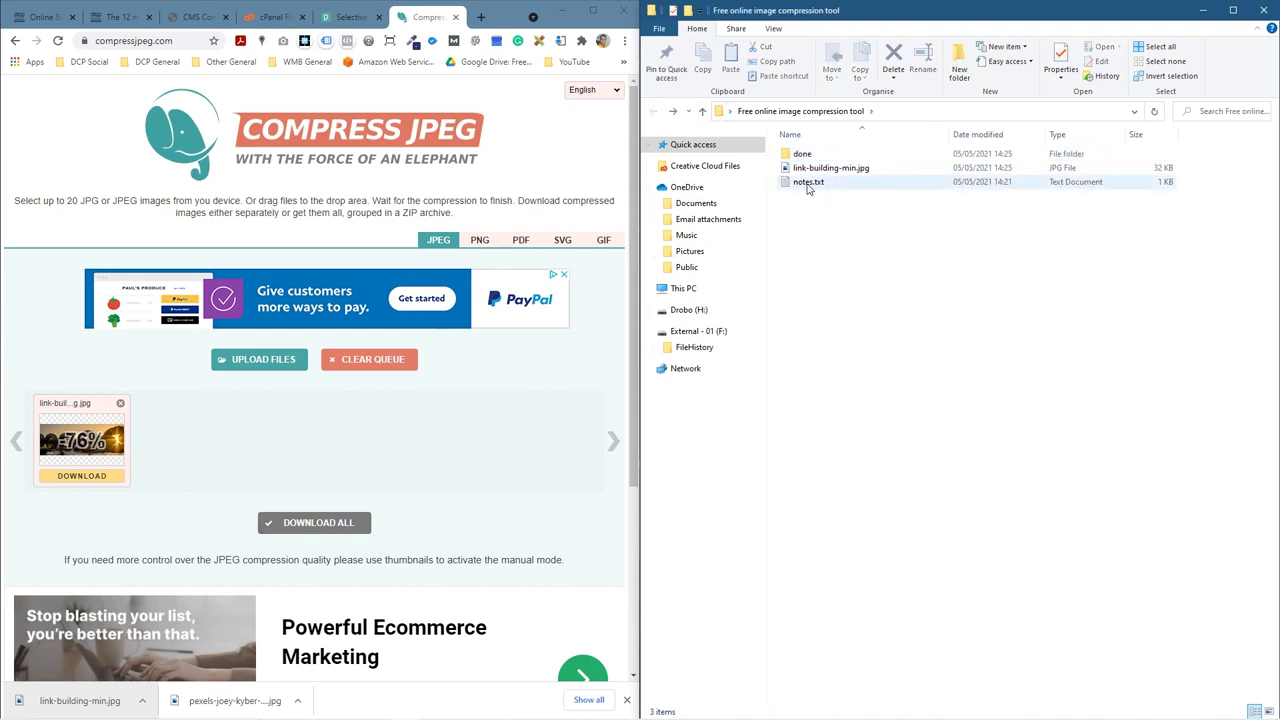
left_click(817, 170)
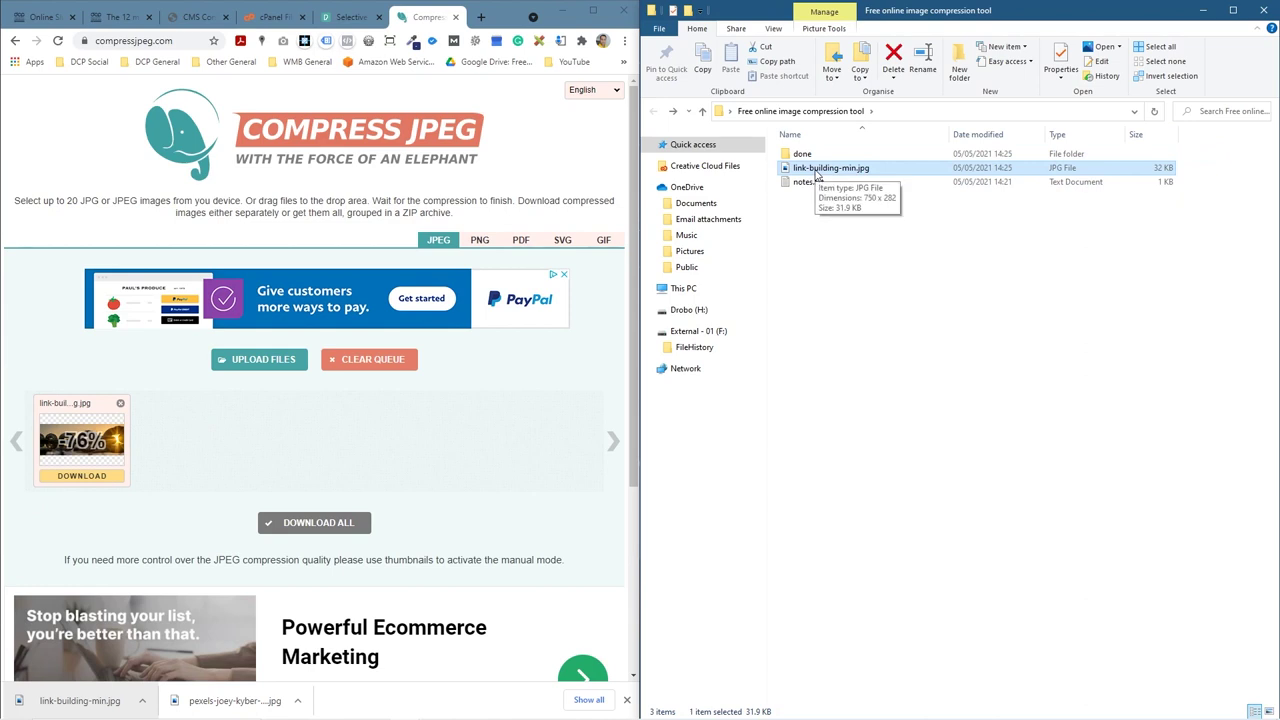
left_click(817, 172)
key("Right")
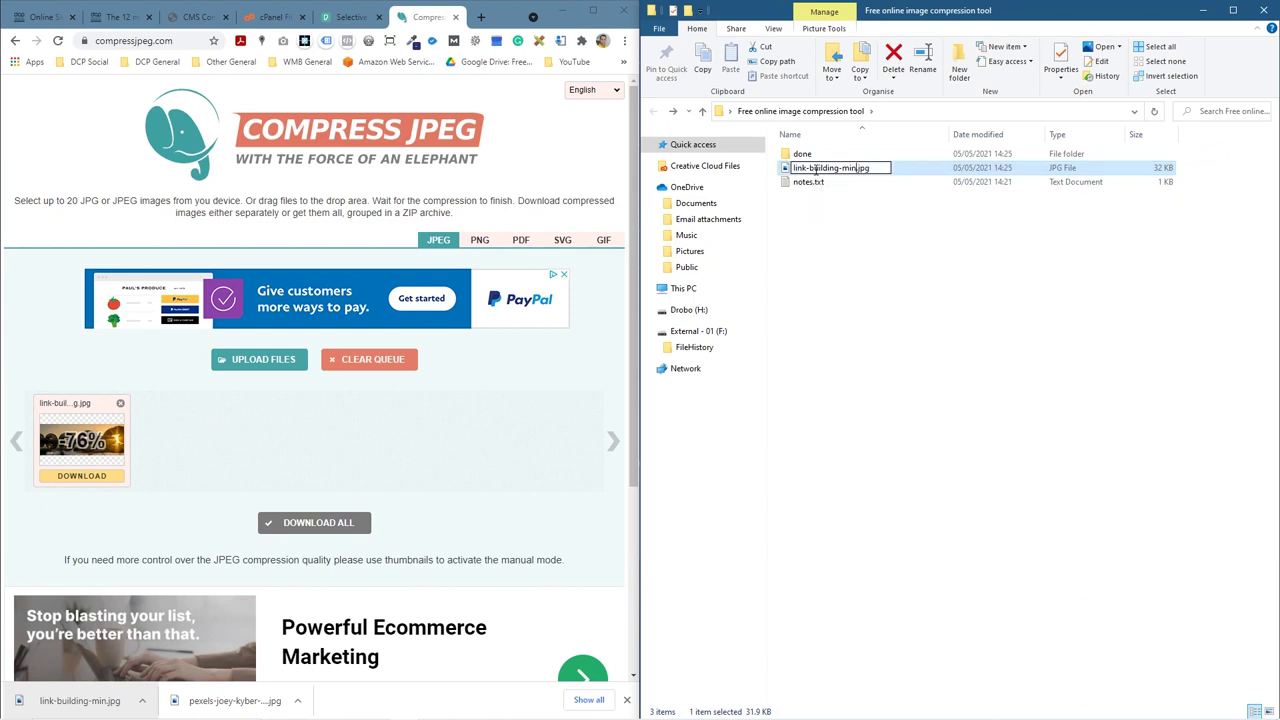
key("BackSpace")
key("BackSpace")
key("BackSpace")
key("BackSpace")
key("Return")
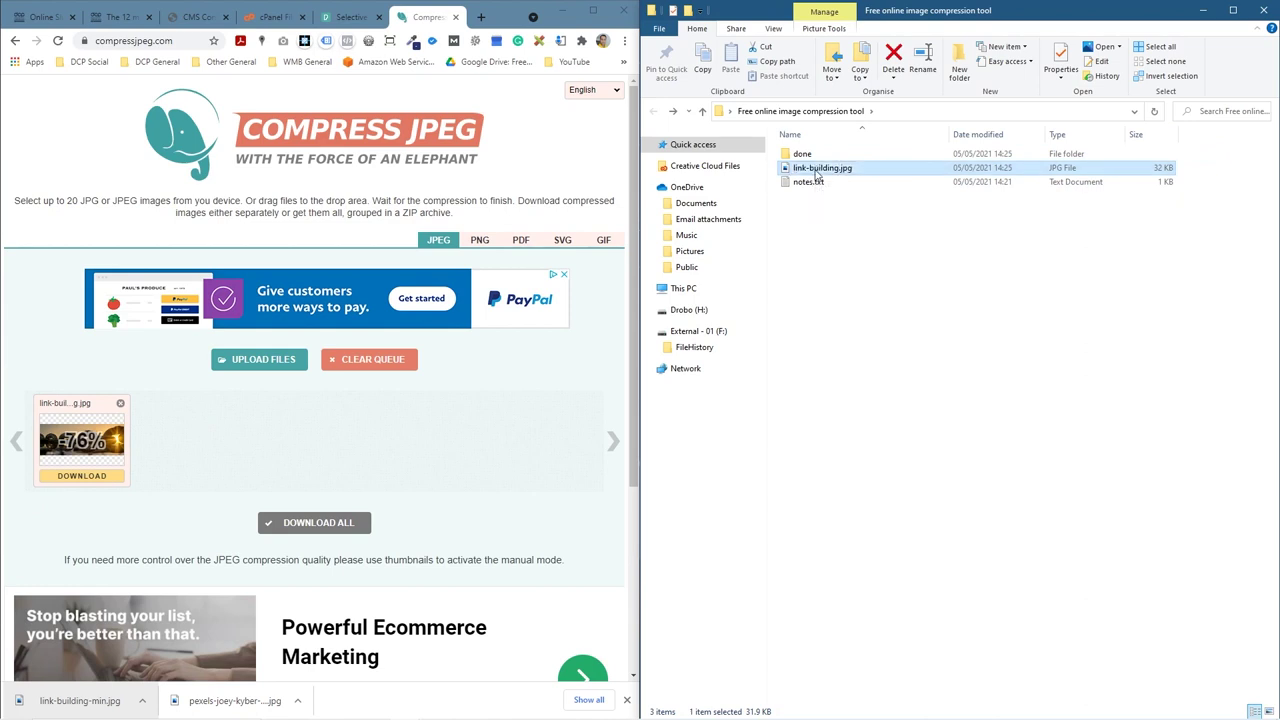
double_click(817, 172)
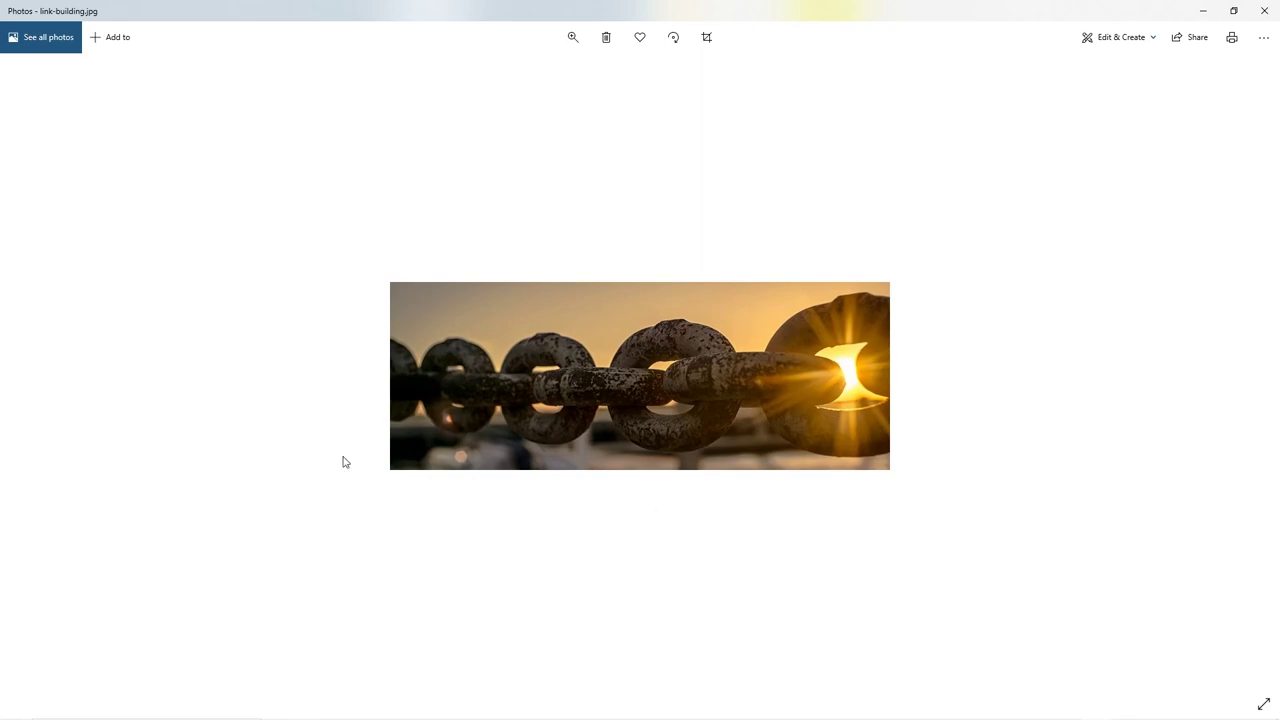
left_click(1264, 10)
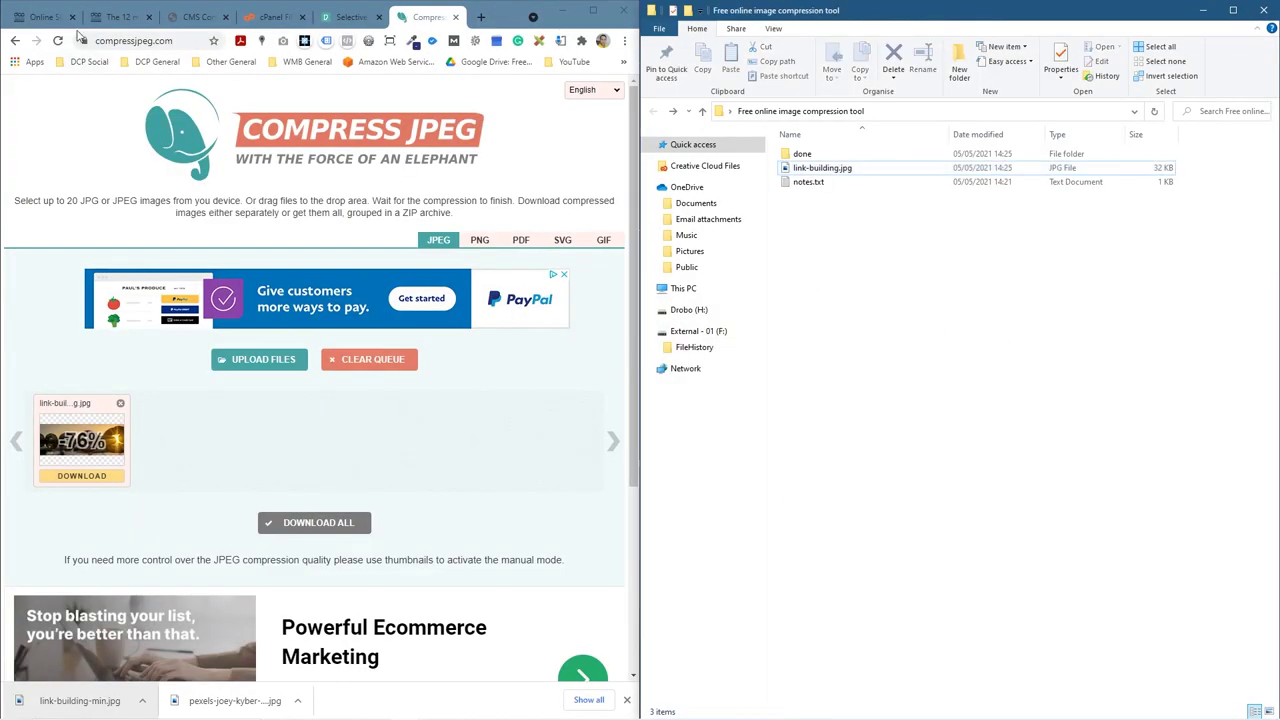
left_click(192, 18)
Step: Open the blog post's Left Column editor full screen and the chain image's properties
left_click(556, 398)
left_click(591, 10)
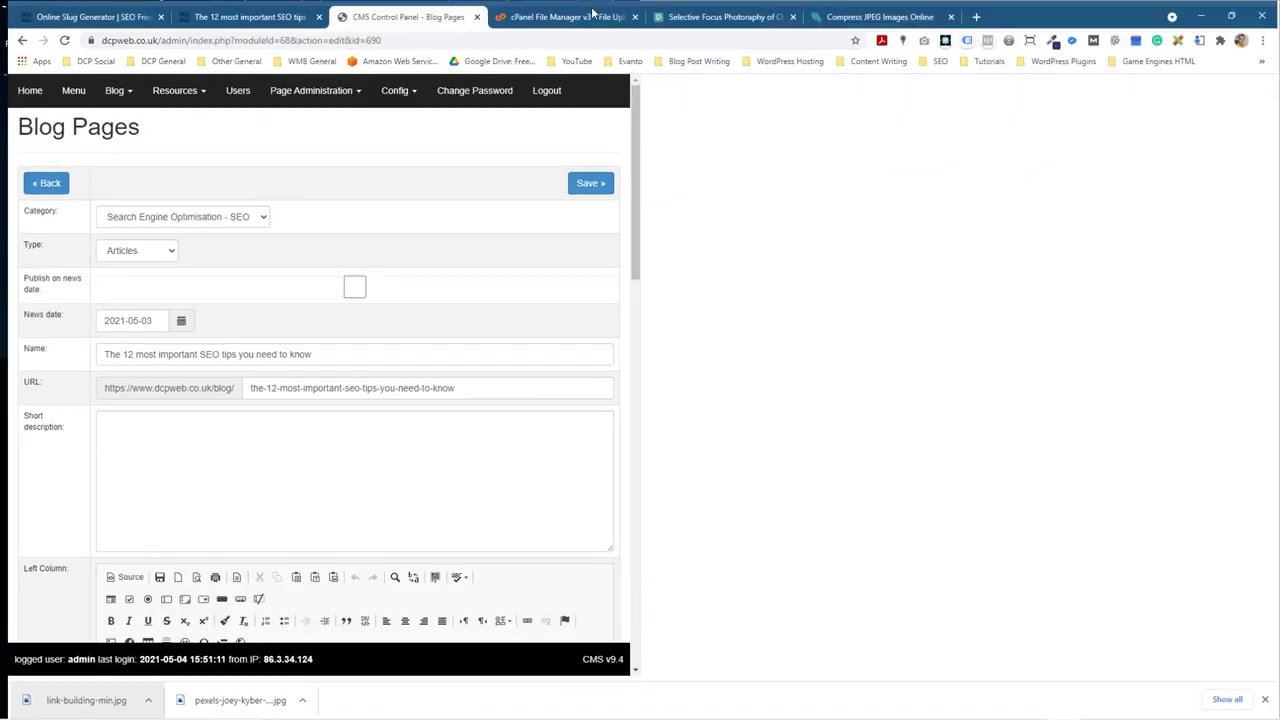
scroll(483, 391, "down", 4)
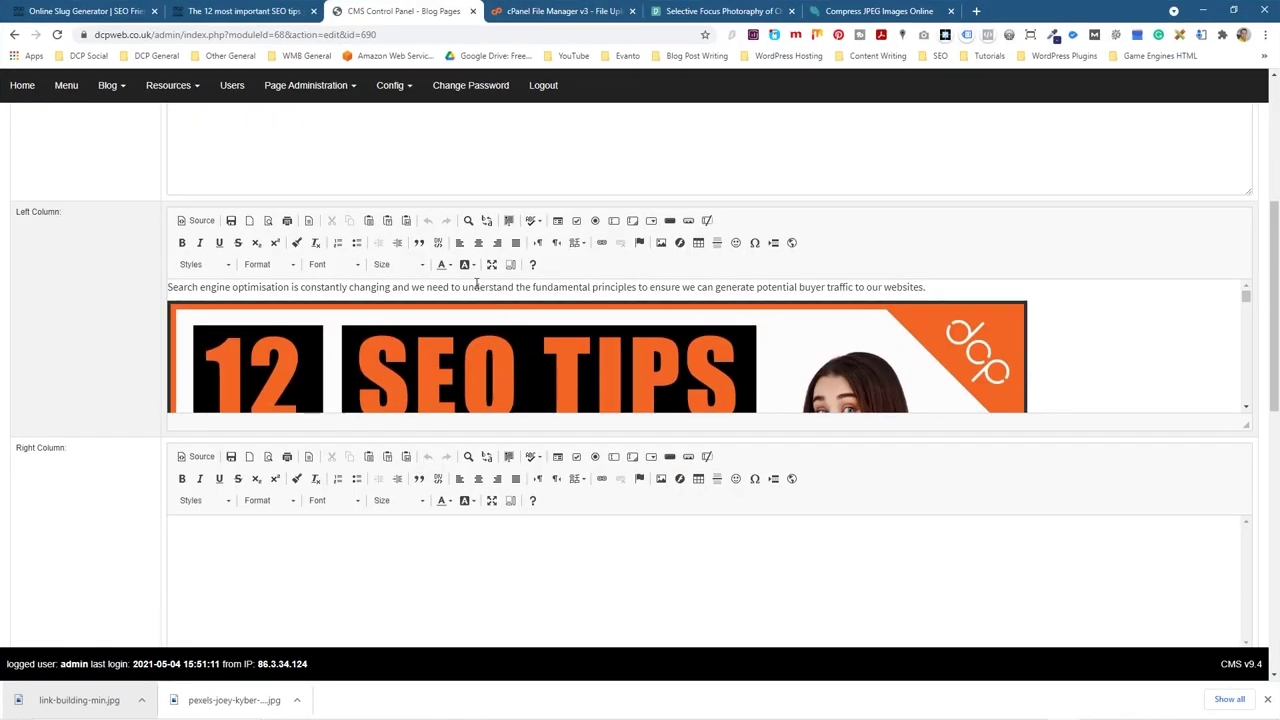
left_click(491, 264)
scroll(360, 330, "down", 15)
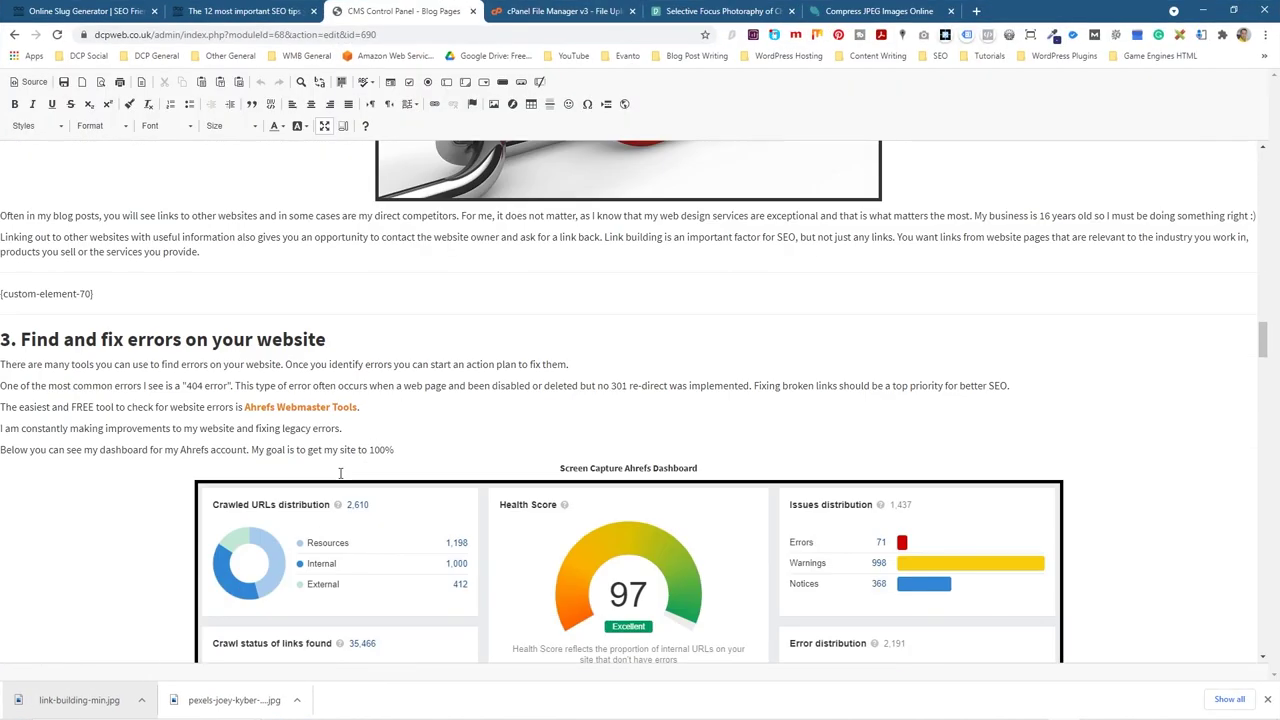
scroll(340, 473, "up", 4)
left_click(585, 479)
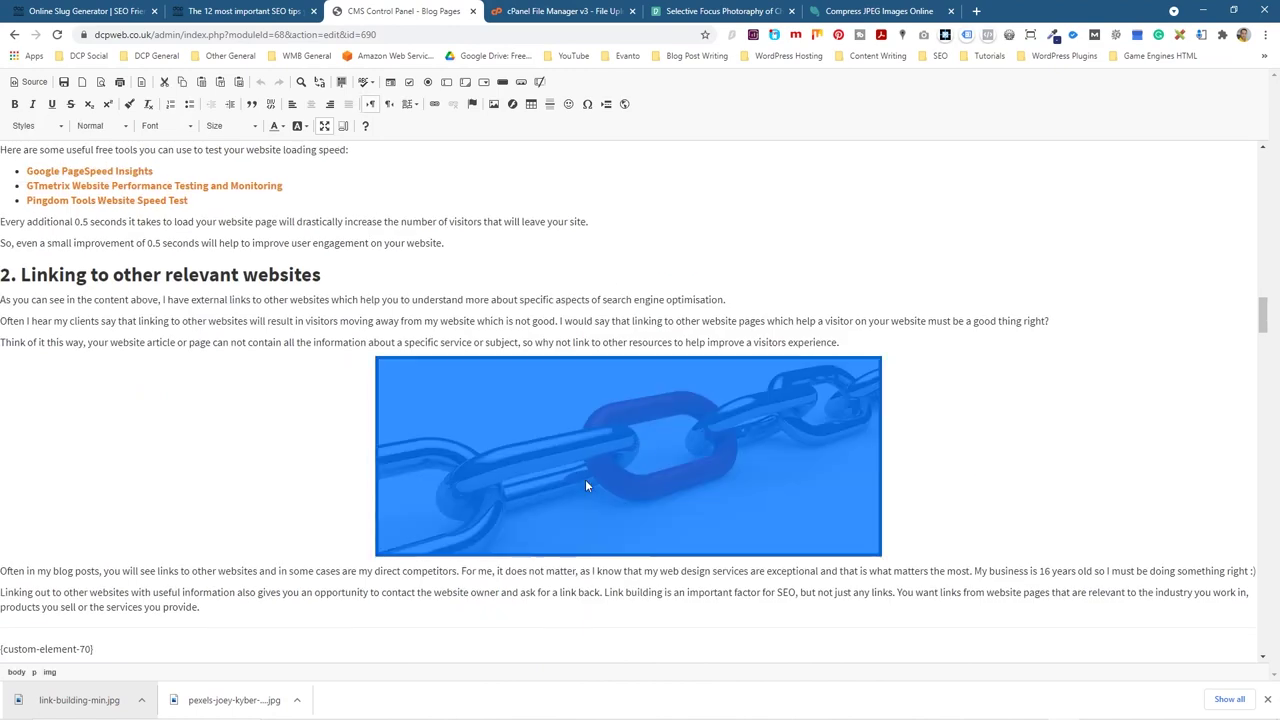
double_click(643, 442)
Step: Browse the server's blog images, newest first, into 12_SEO_trends_that_you_really_need_to_know and choose a local file
left_click(743, 268)
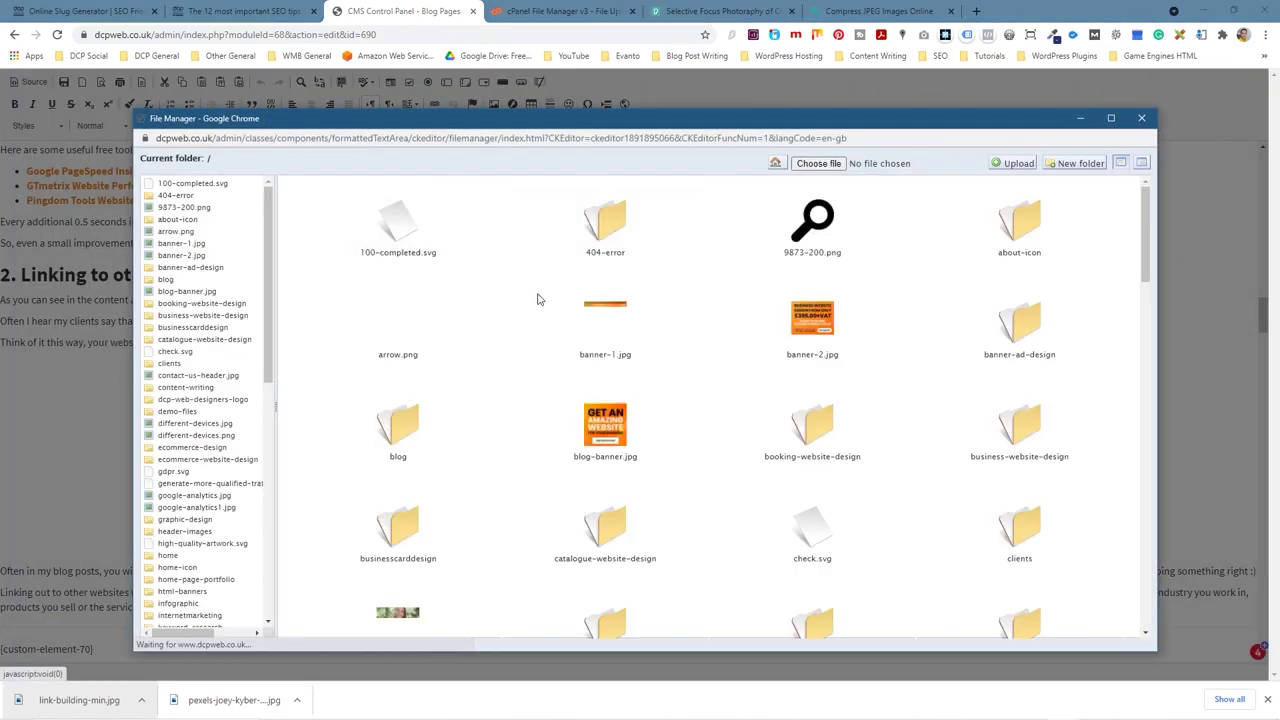
double_click(434, 437)
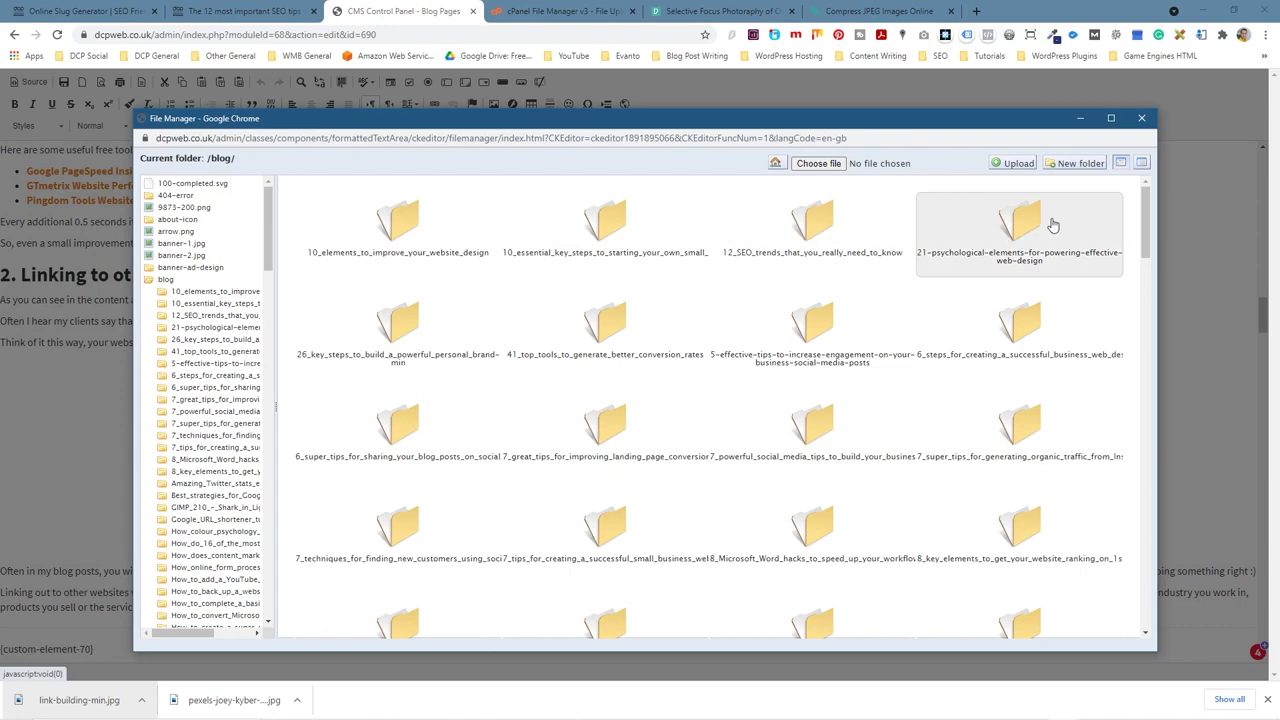
left_click(1141, 164)
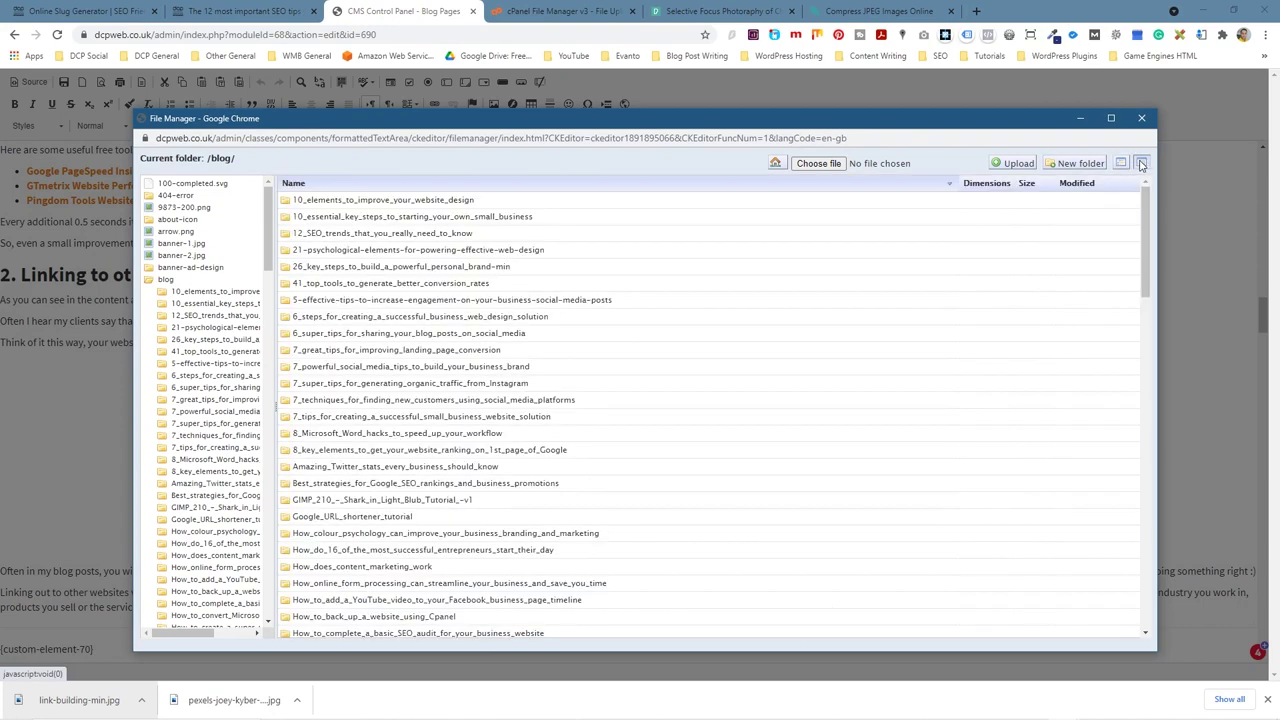
left_click(1077, 183)
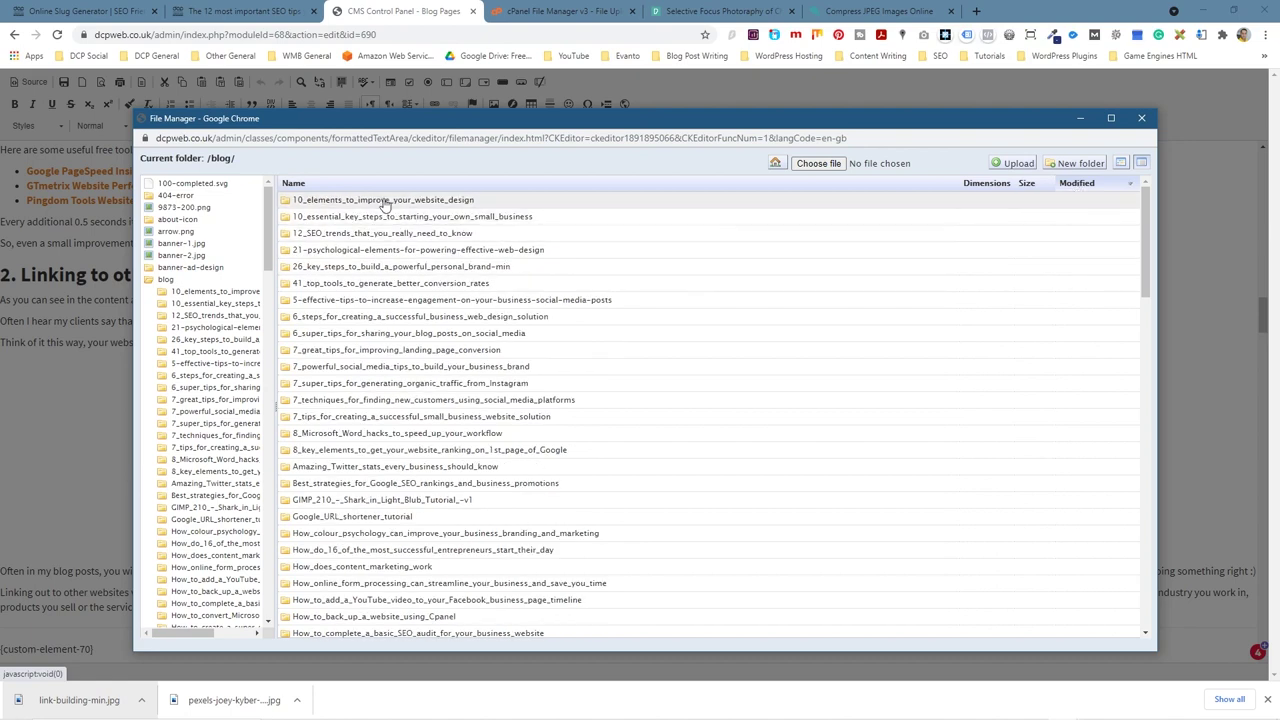
left_click(1071, 184)
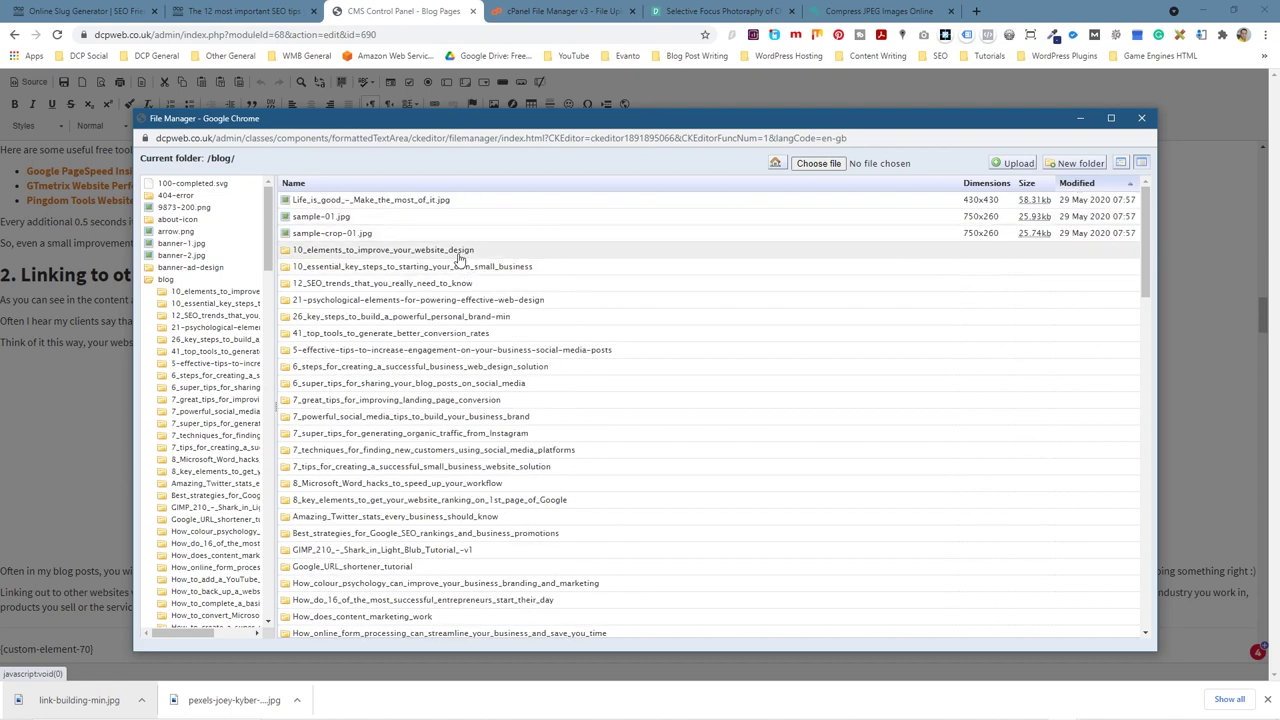
double_click(370, 287)
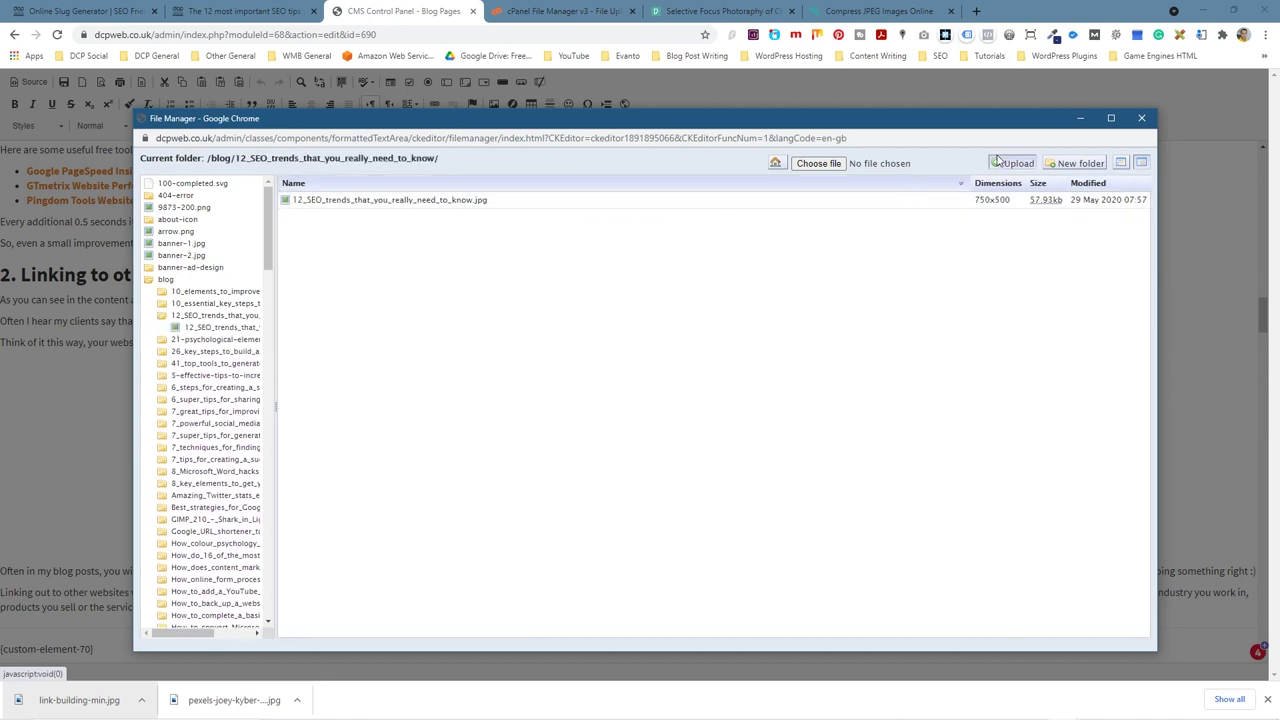
left_click(817, 164)
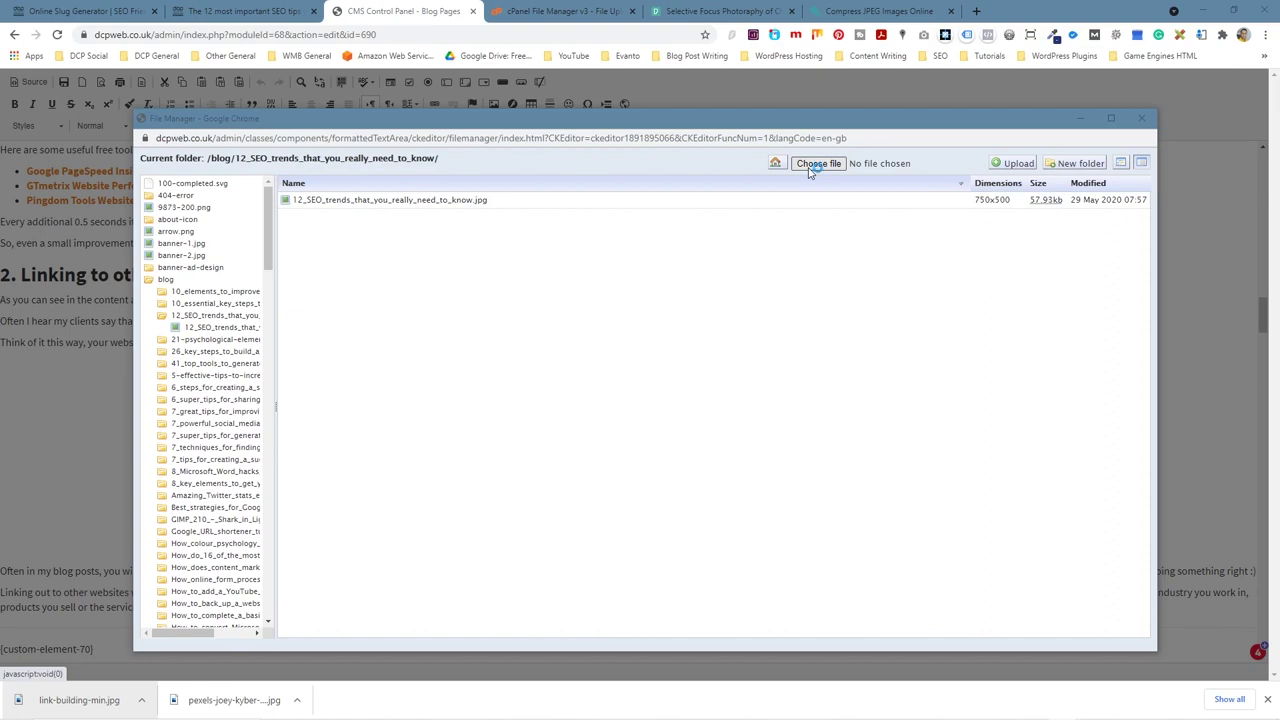
Step: Upload link-building.jpg from Desktop > Free online image compression tool to the server folder
left_click(180, 340)
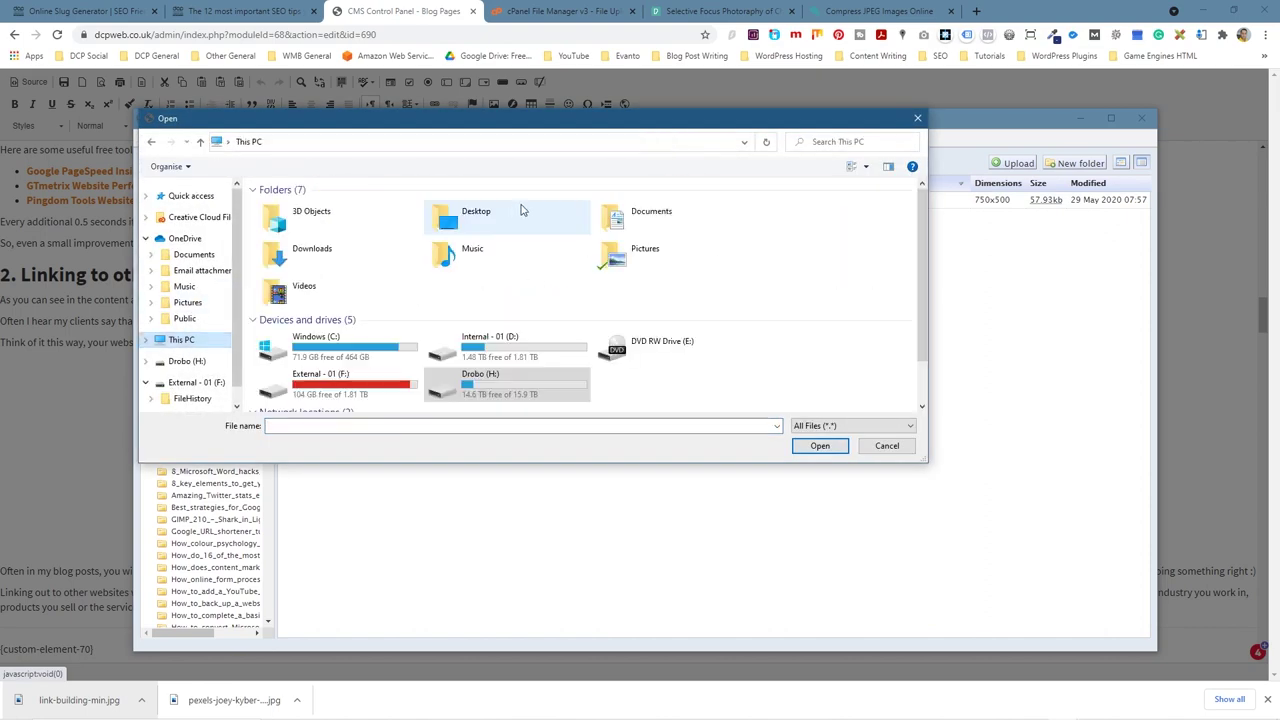
double_click(452, 220)
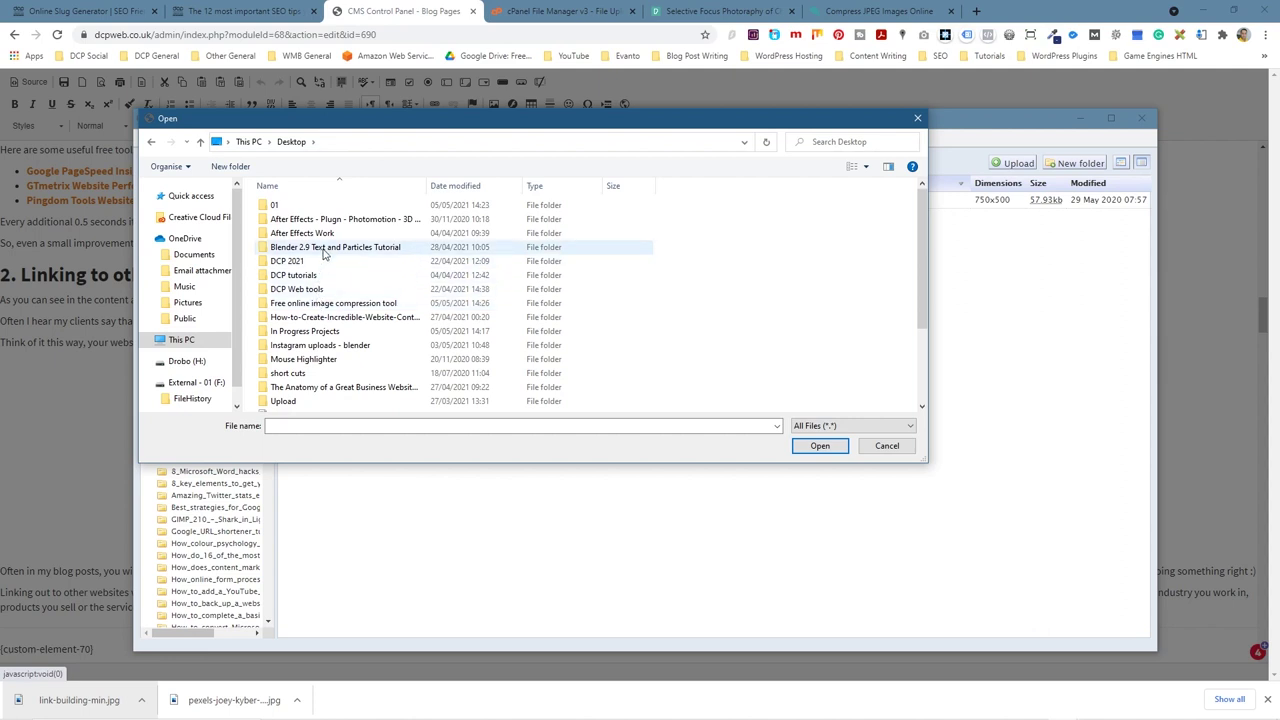
double_click(328, 306)
left_click(372, 236)
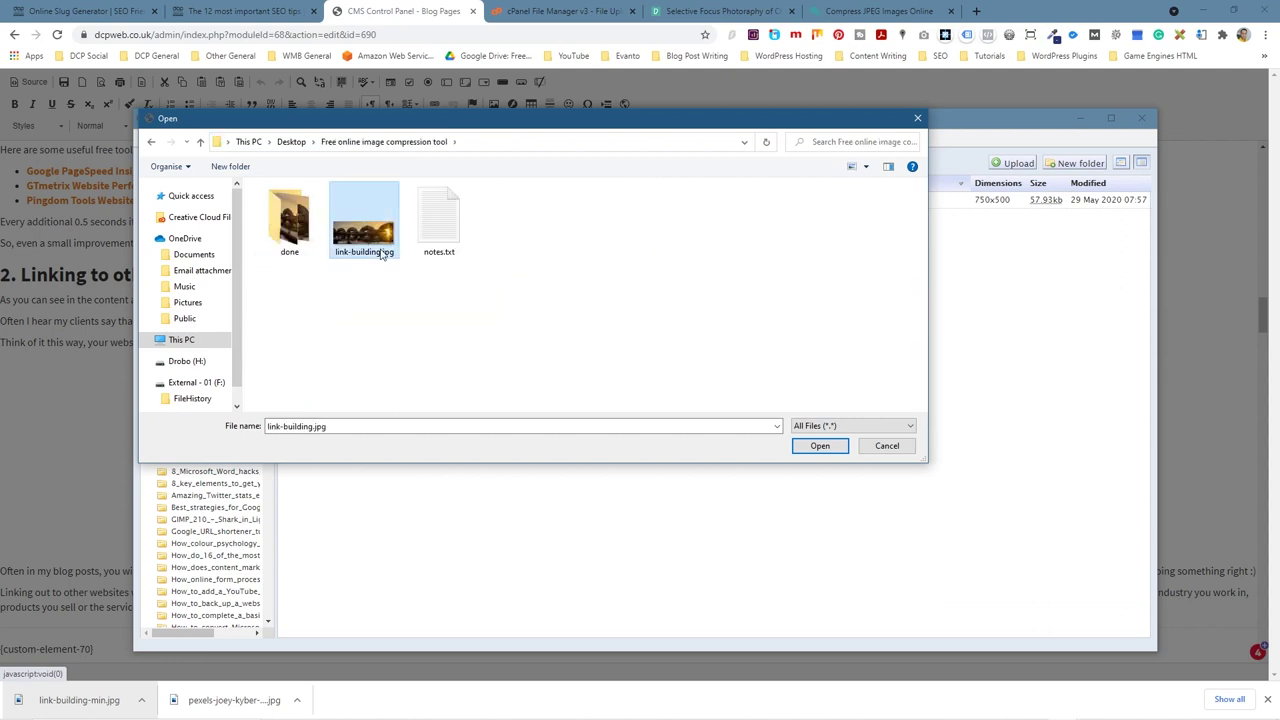
left_click(826, 447)
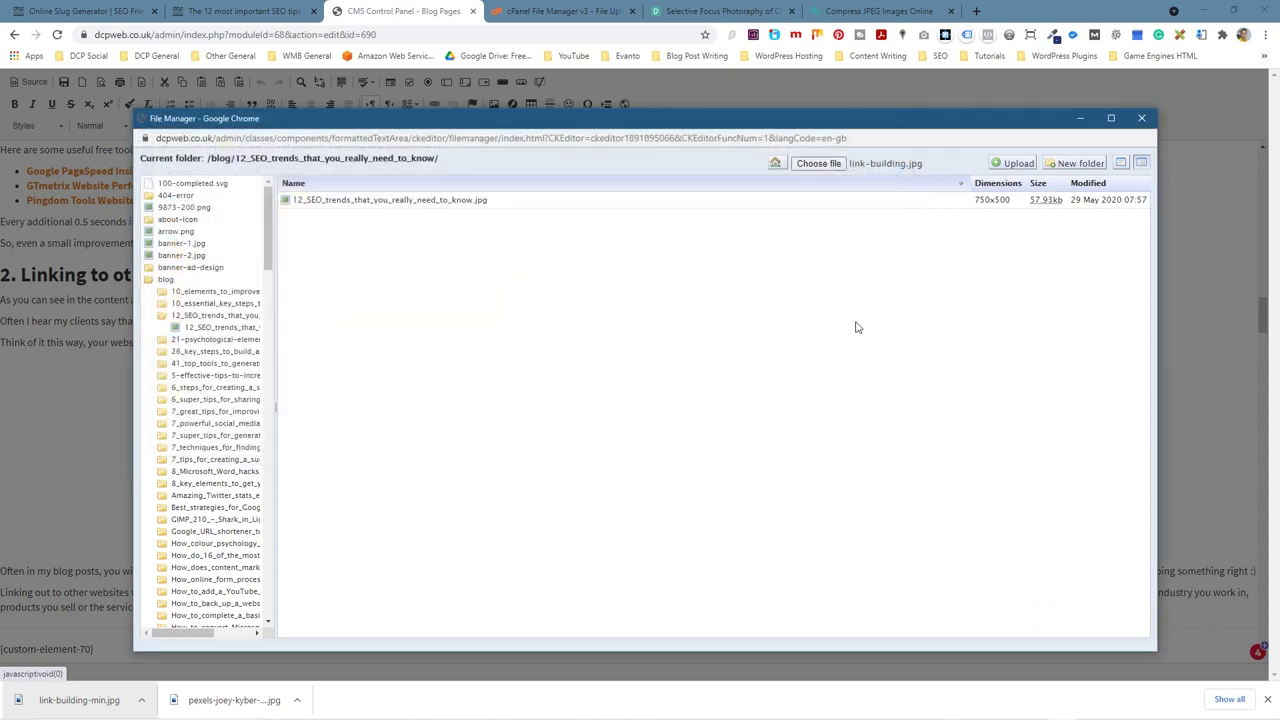
left_click(1014, 163)
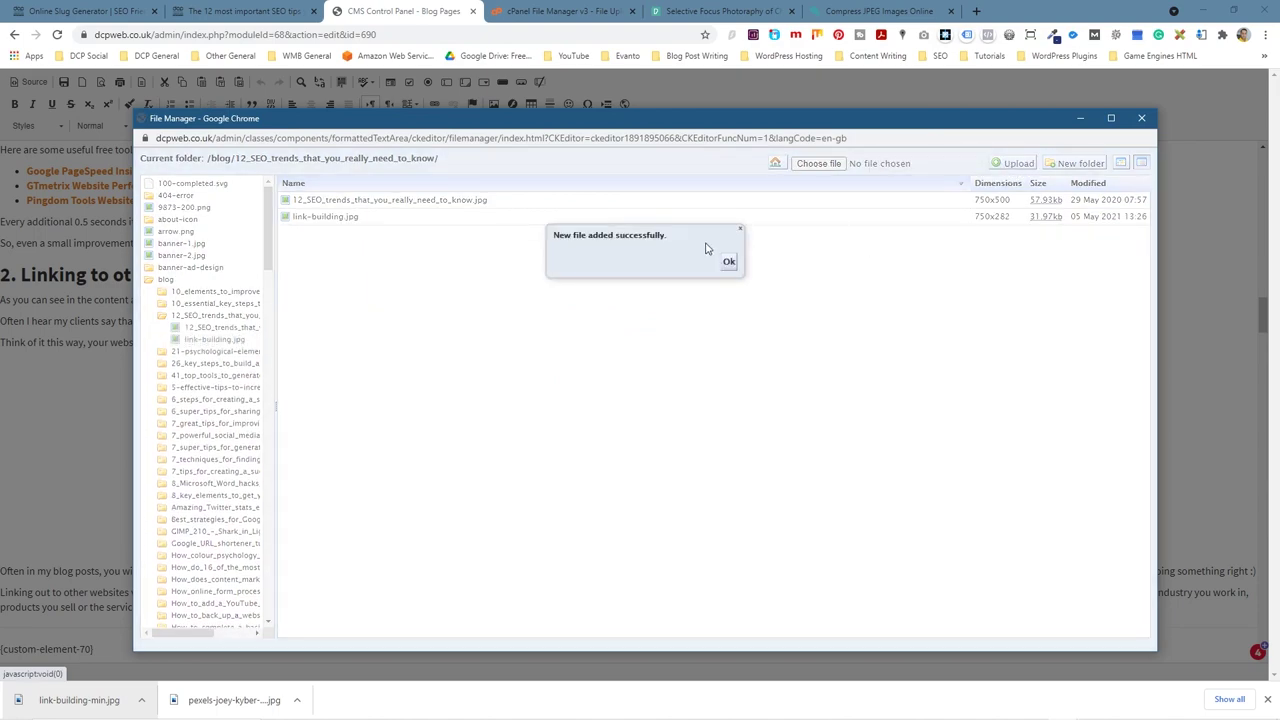
left_click(729, 261)
Step: Set link-building.jpg (750×282, 31.97 KB) as the post's image, clearing the width value
left_click(325, 219)
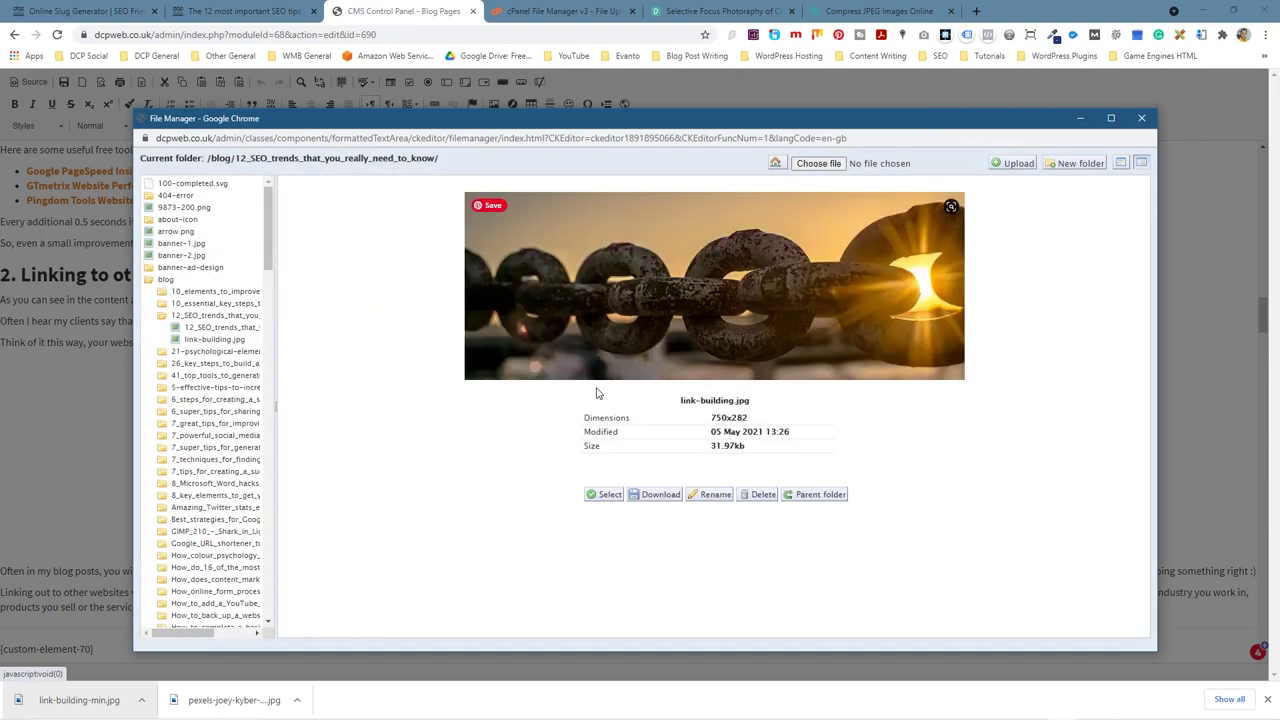
left_click(612, 494)
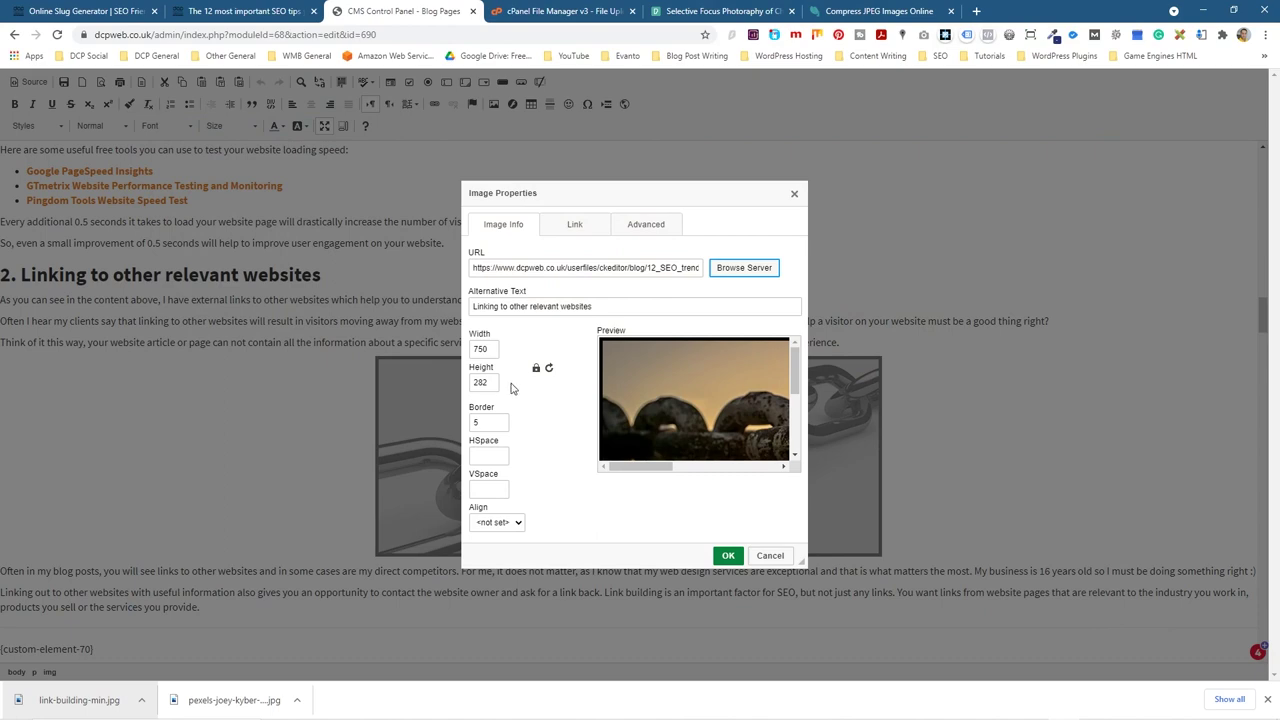
double_click(478, 348)
key("BackSpace")
left_click(728, 555)
left_click(959, 458)
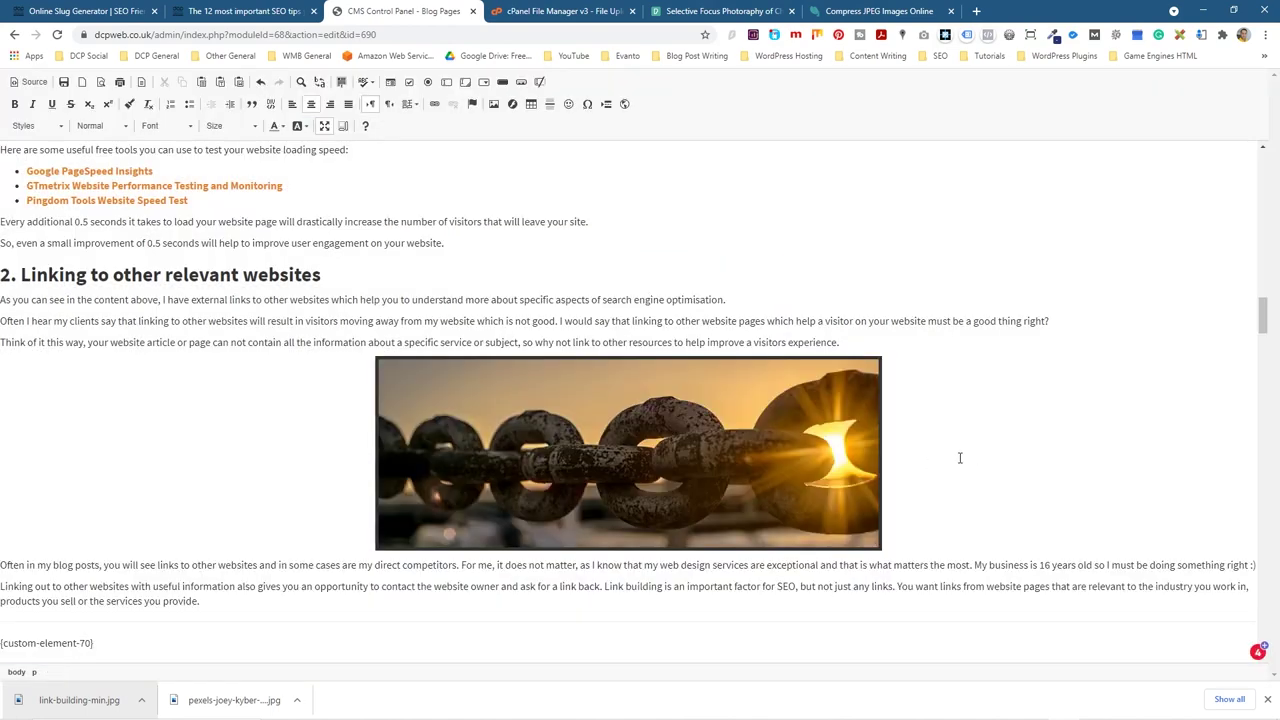
left_click(328, 126)
Step: Save the updated blog post and refresh the live dcpweb.co.uk article
scroll(1006, 560, "down", 10)
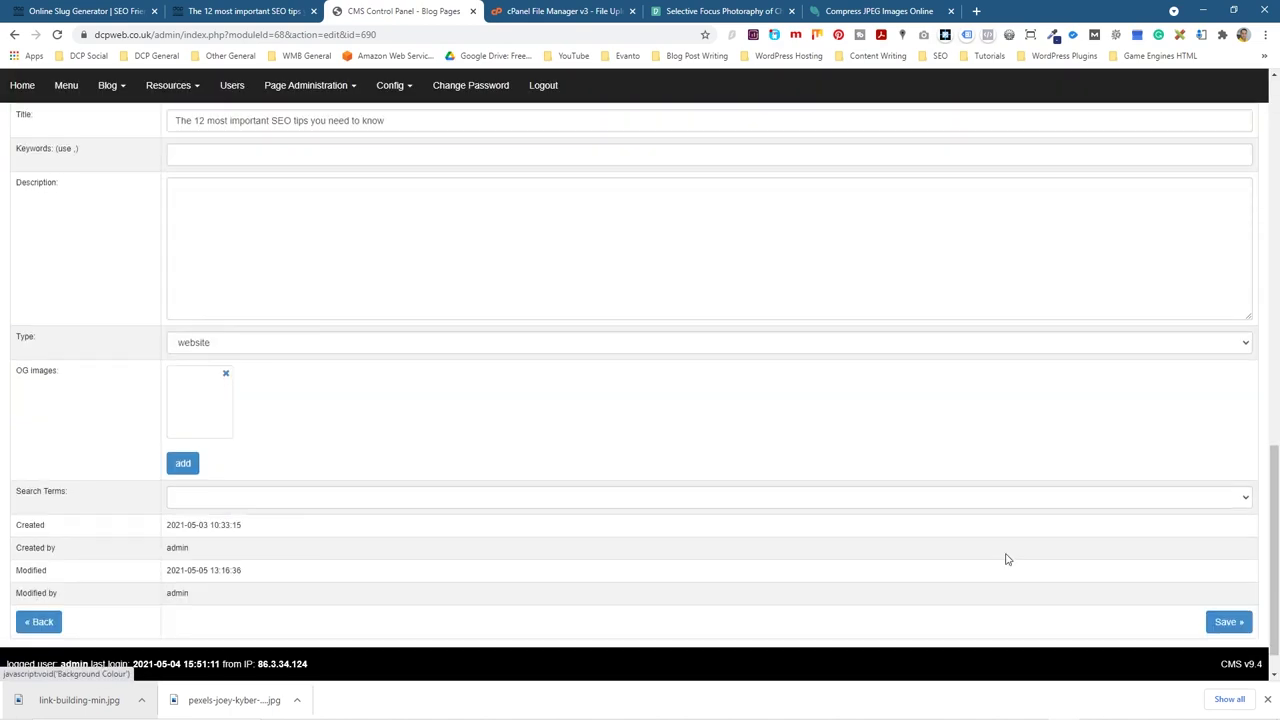
left_click(1223, 597)
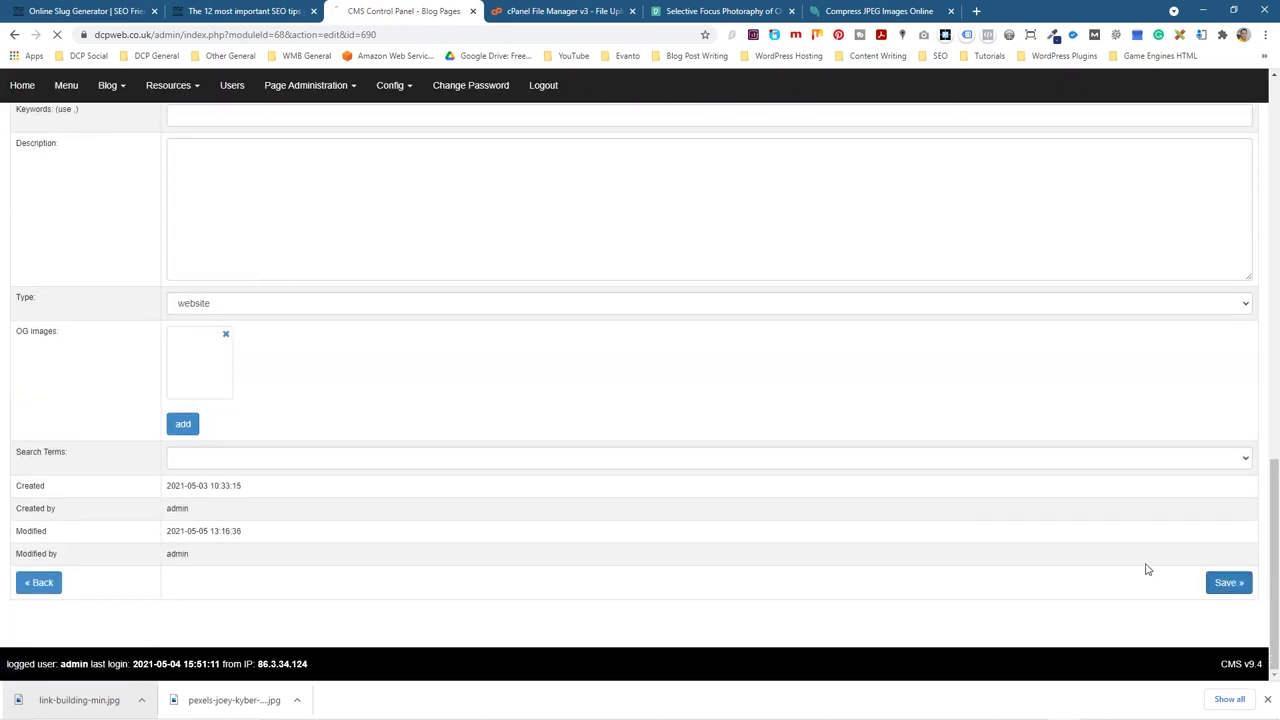
left_click(240, 13)
key("F5")
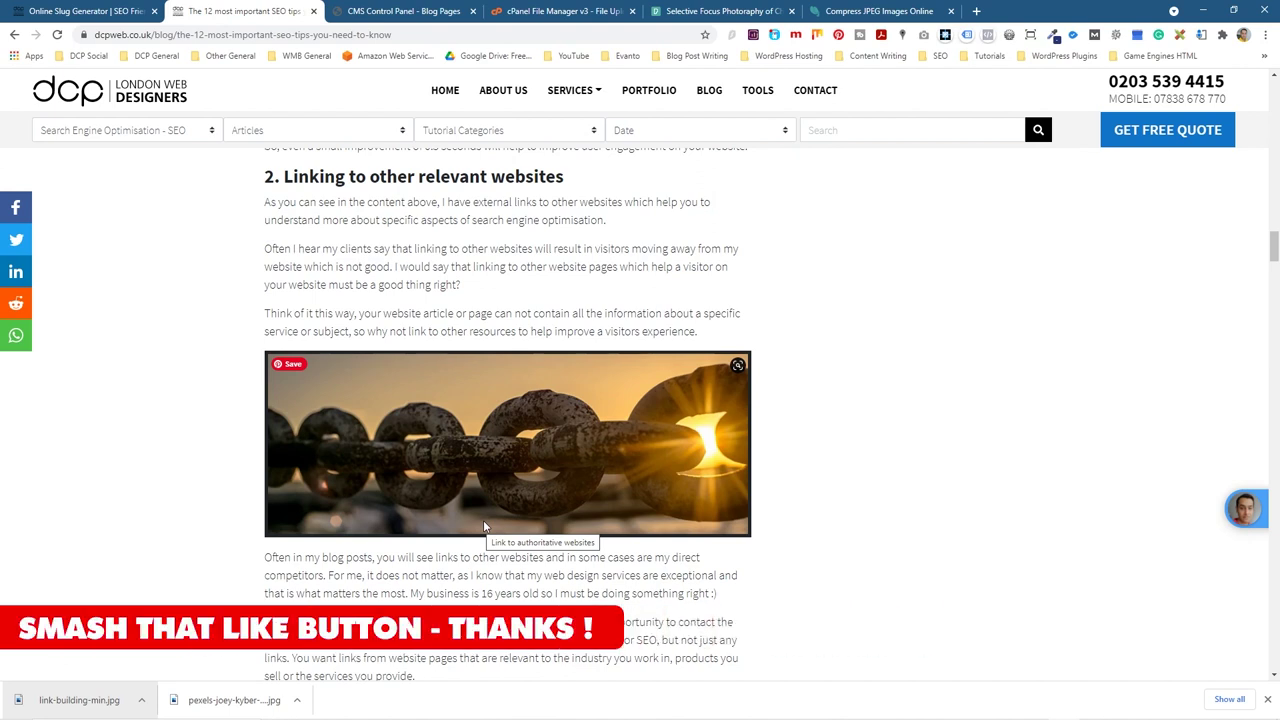
Step: Dismiss the downloads list and scroll the article to find the new 750×282 chain banner
left_click(1267, 699)
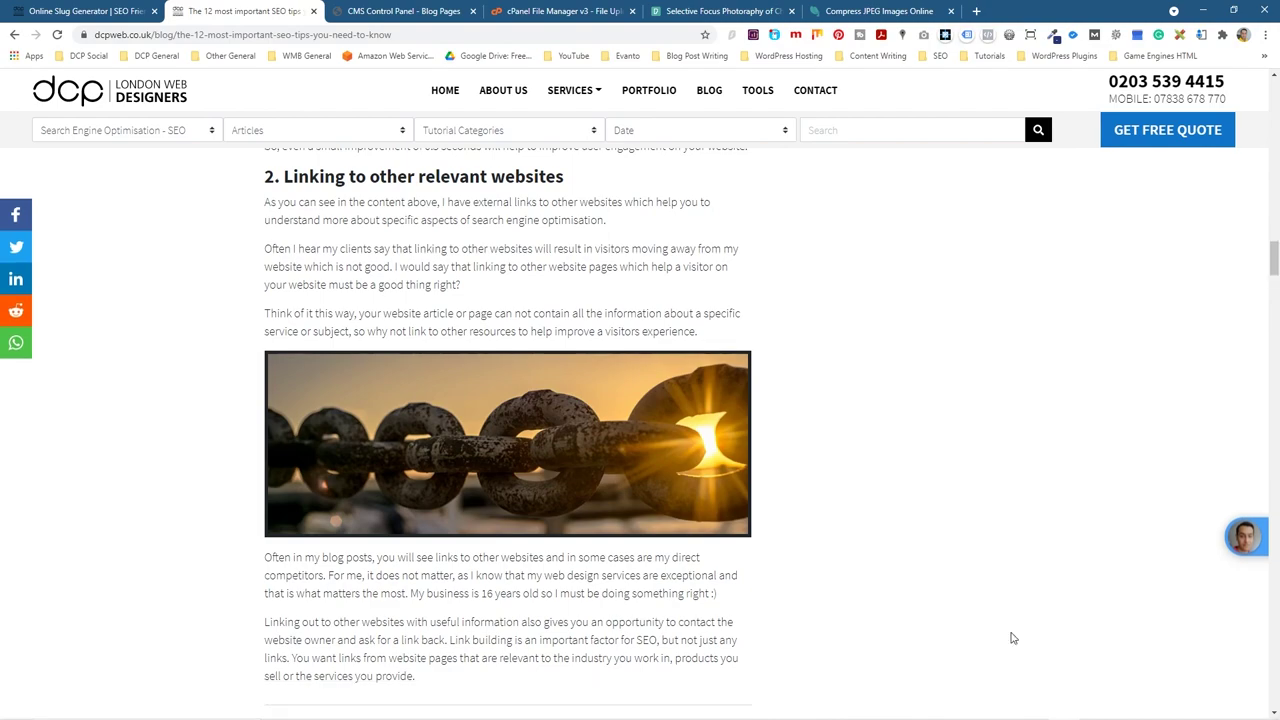
scroll(505, 400, "up", 5)
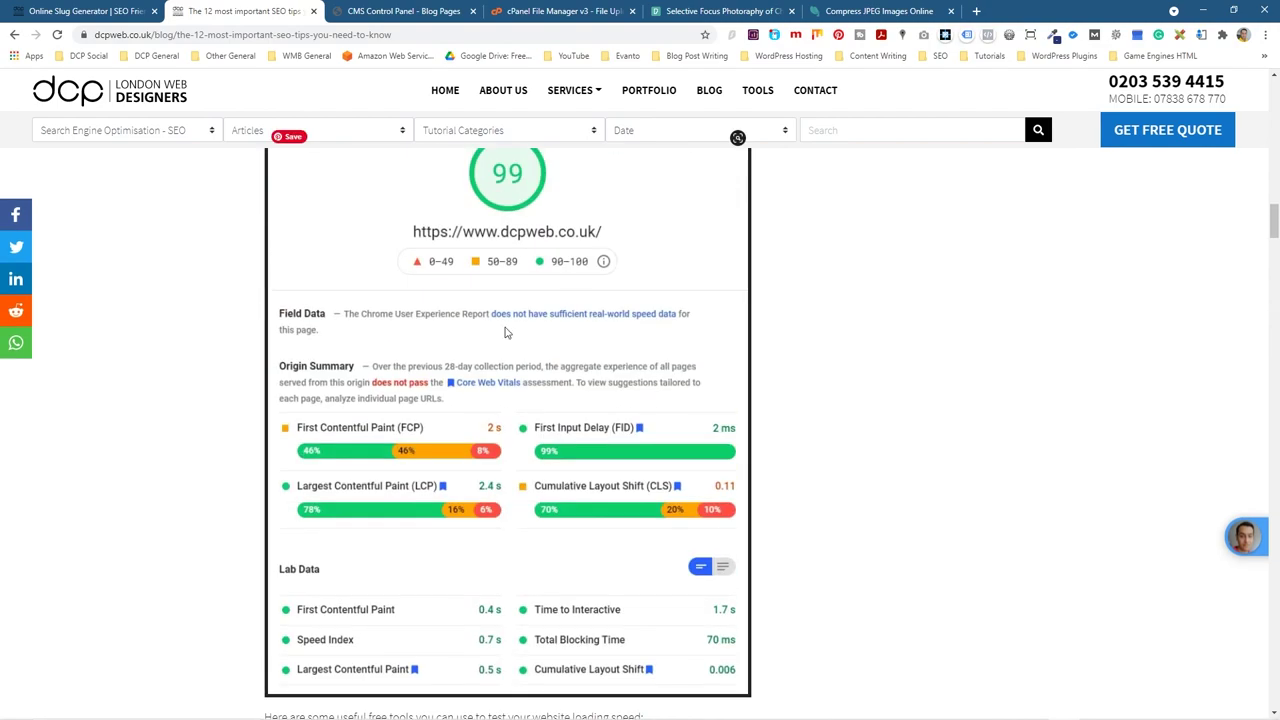
scroll(507, 335, "up", 5)
scroll(515, 380, "down", 6)
scroll(521, 388, "down", 3)
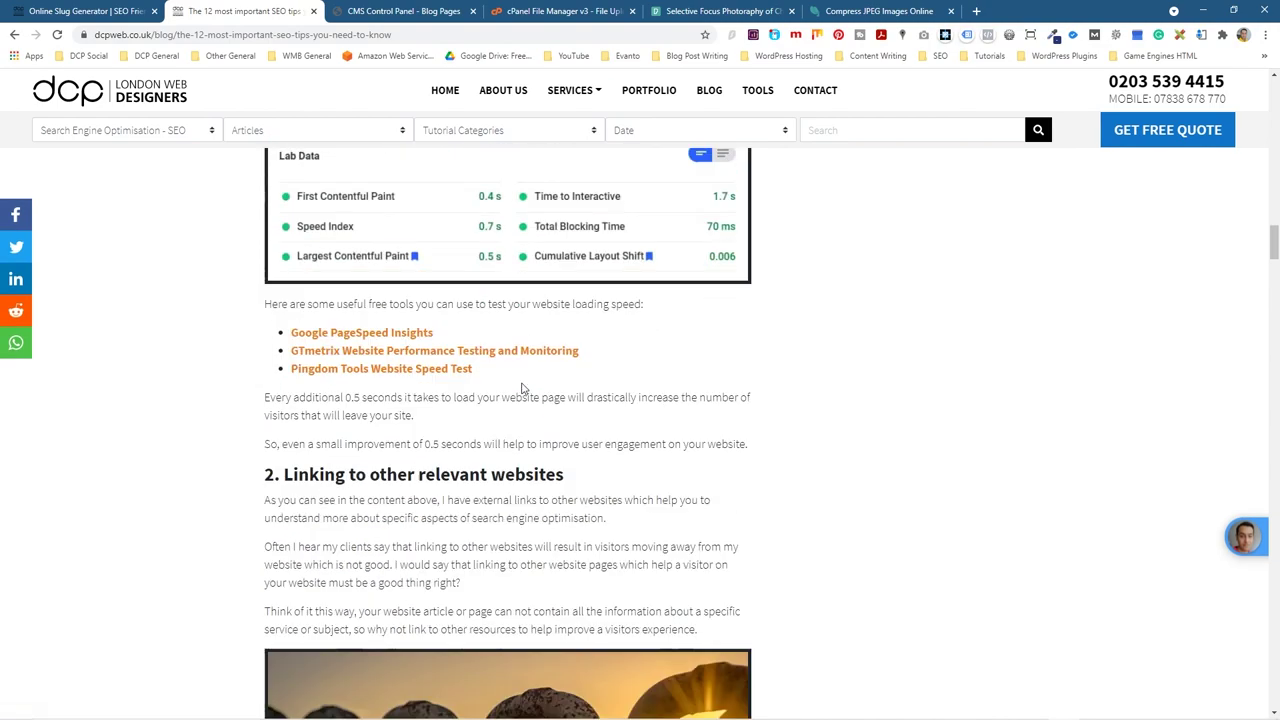
scroll(521, 388, "down", 3)
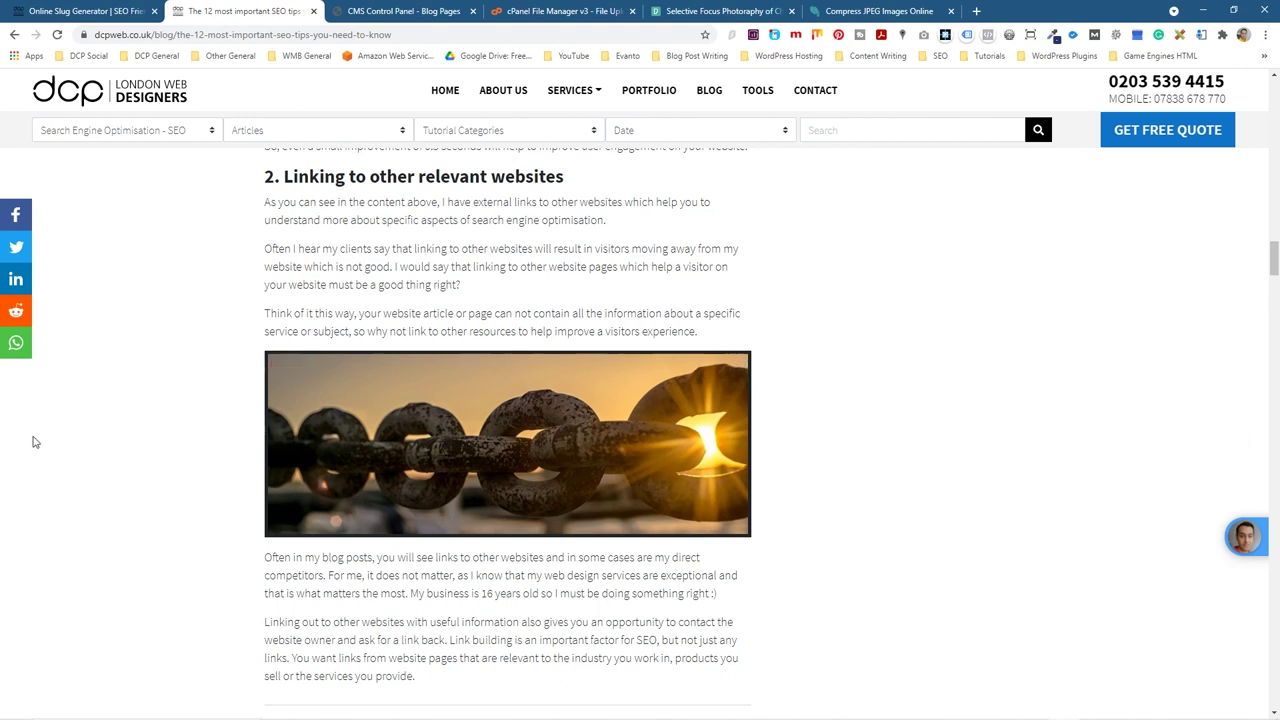
left_click(718, 11)
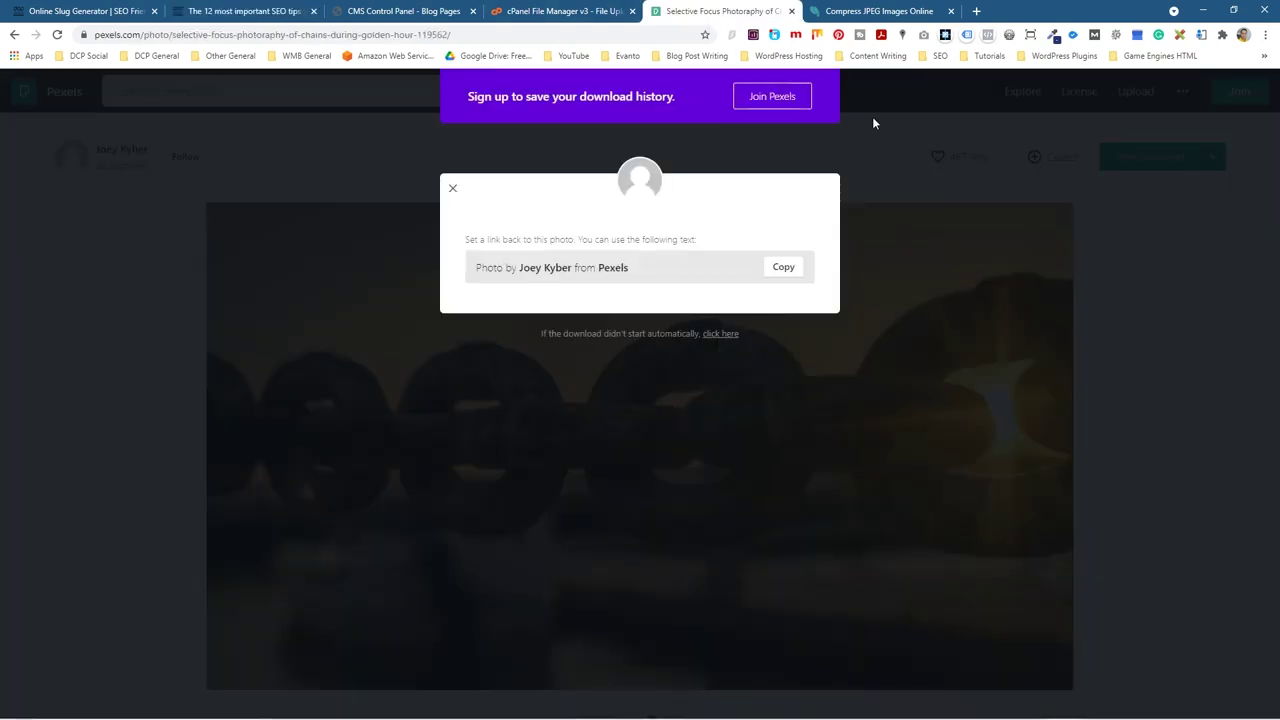
left_click(907, 172)
left_click(1201, 157)
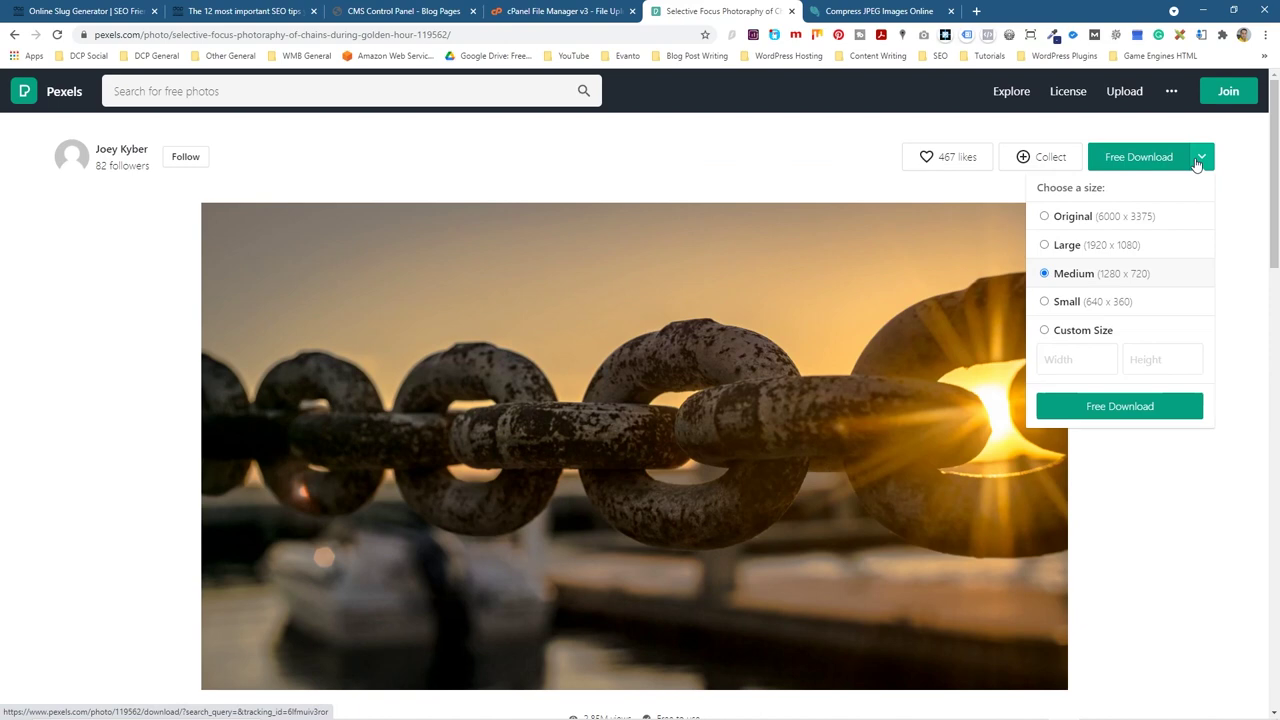
left_click(1112, 218)
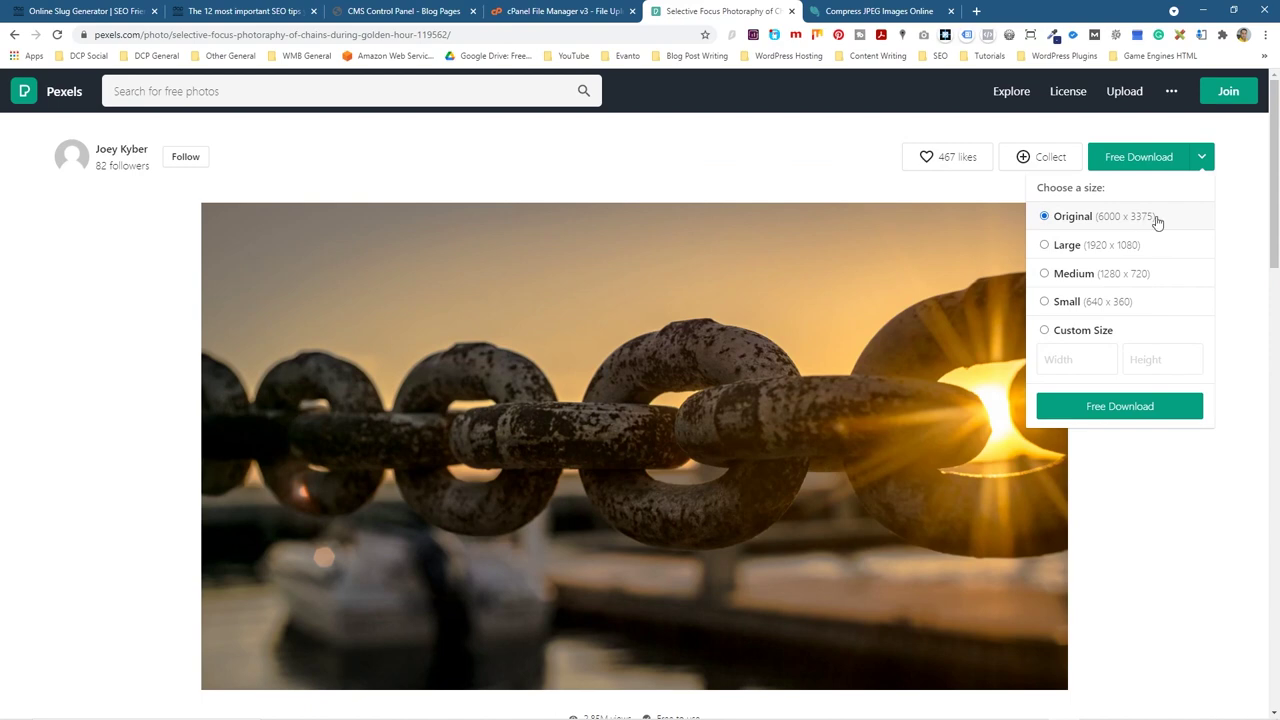
left_click(545, 107)
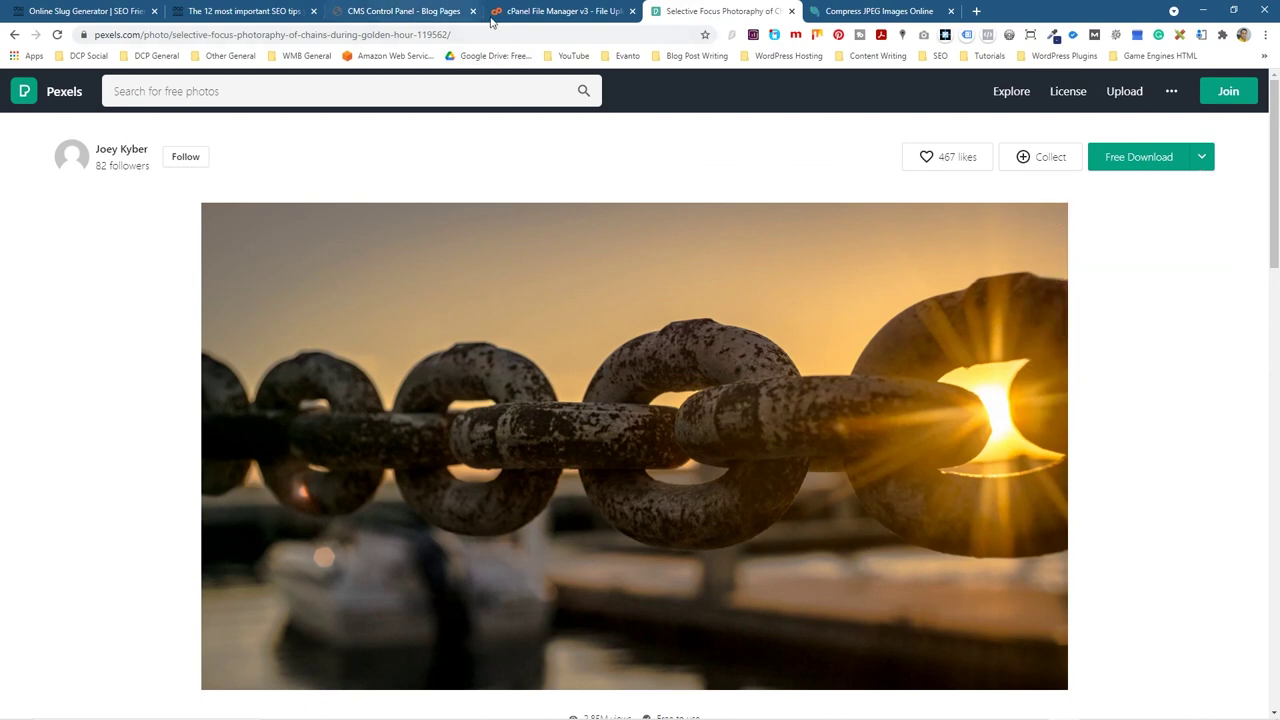
left_click(243, 11)
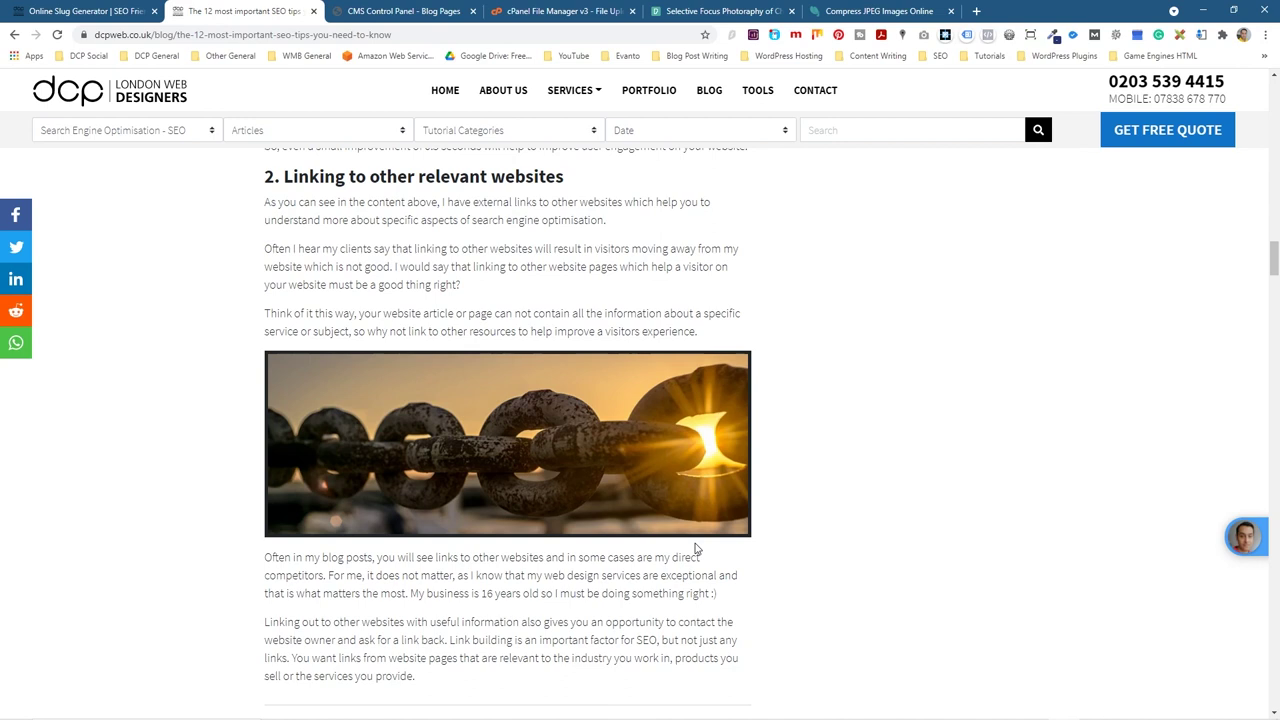
left_click(885, 12)
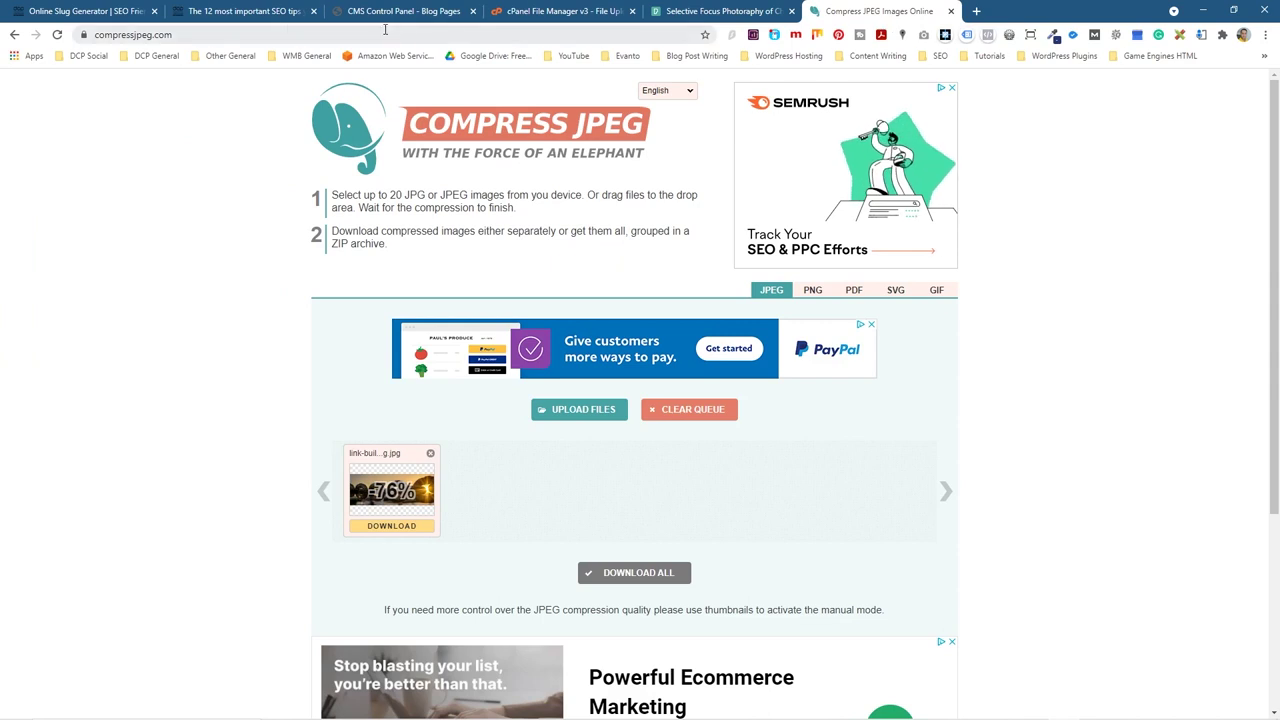
left_click(285, 12)
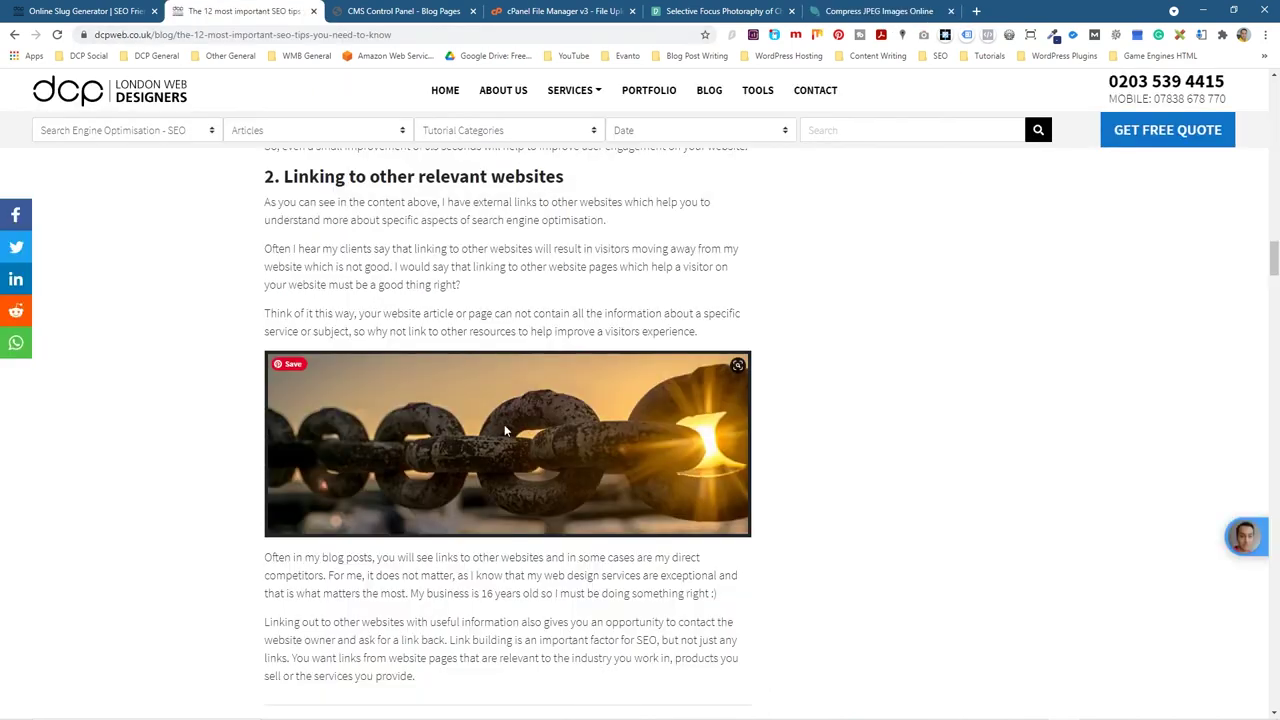